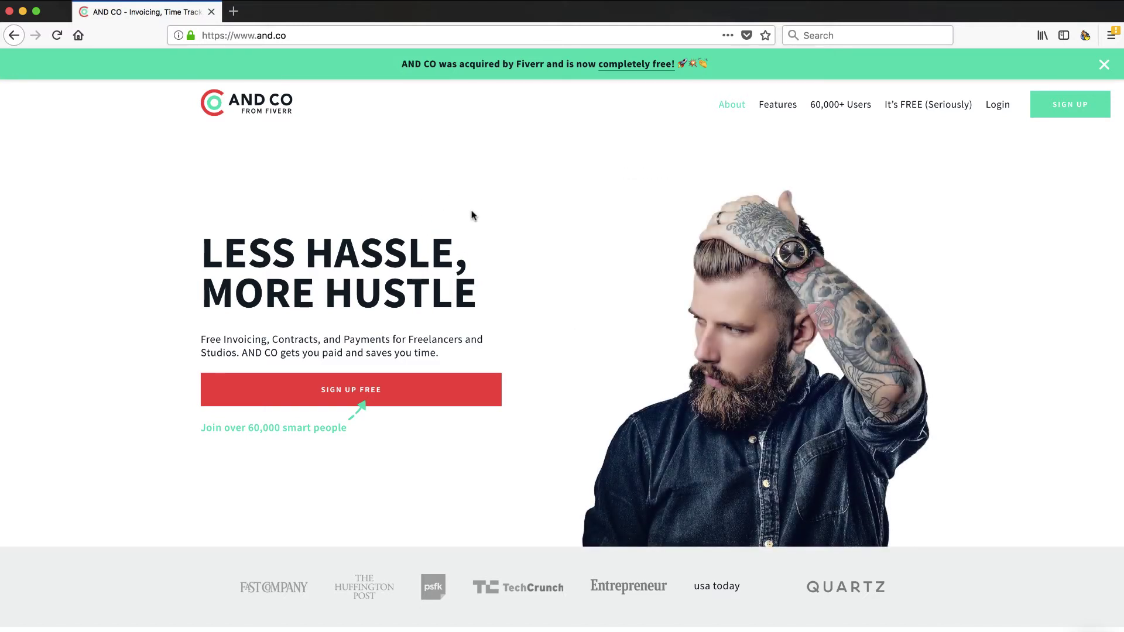
Step: Scroll through the and.co homepage content below the 'Less Hassle, More Hustle' headline
scroll(473, 215, "down", 5)
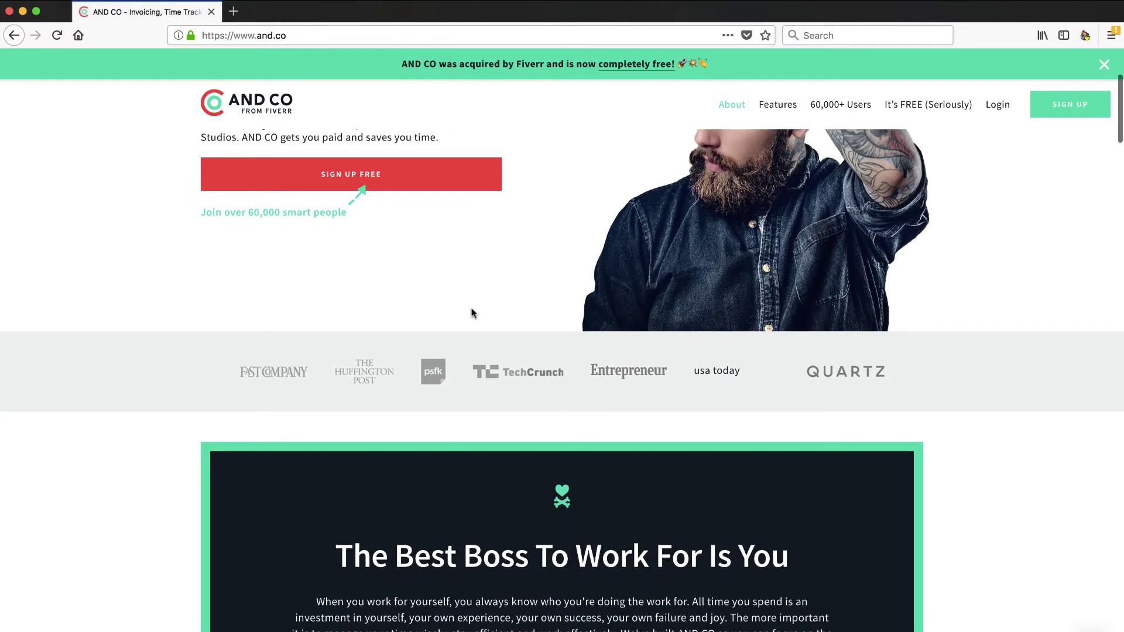
scroll(472, 315, "down", 15)
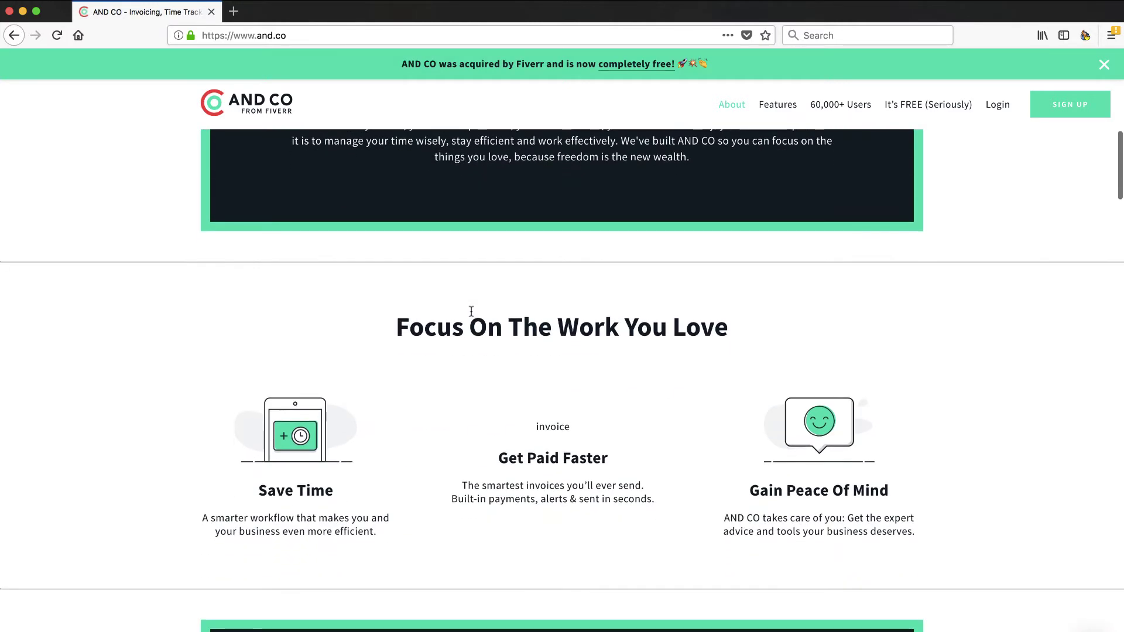
scroll(471, 311, "up", 20)
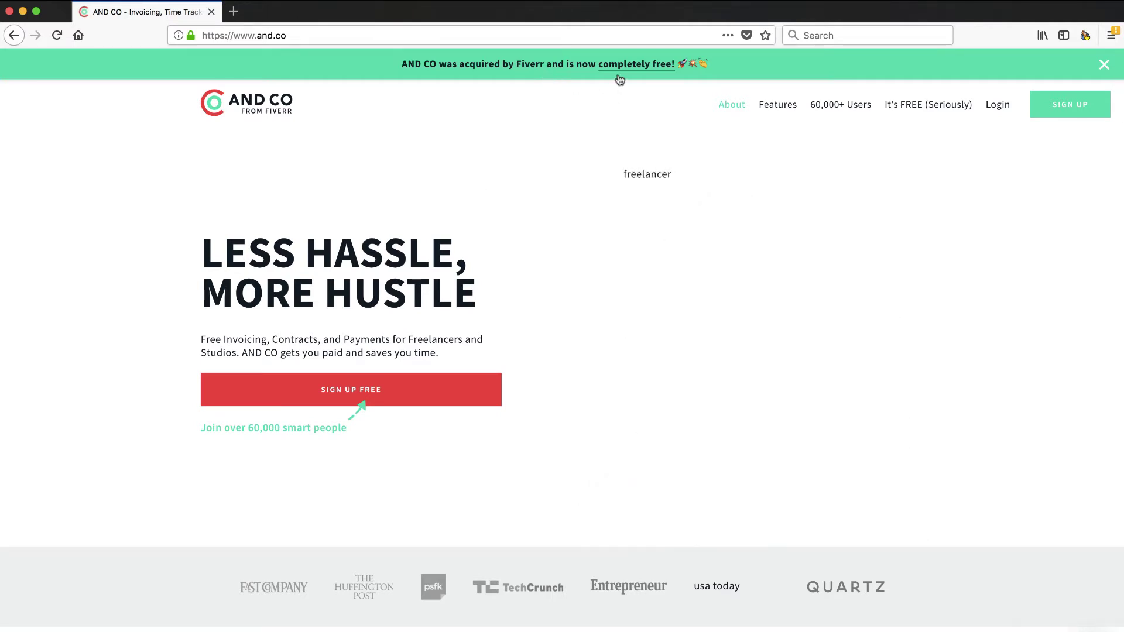
scroll(747, 274, "down", 5)
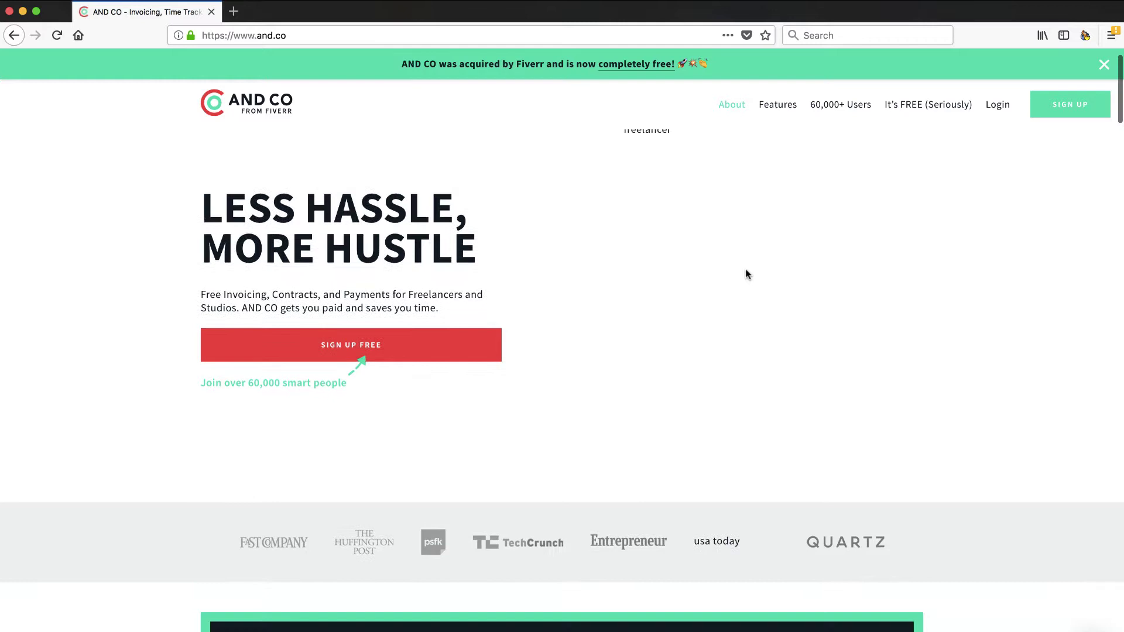
scroll(746, 269, "down", 6)
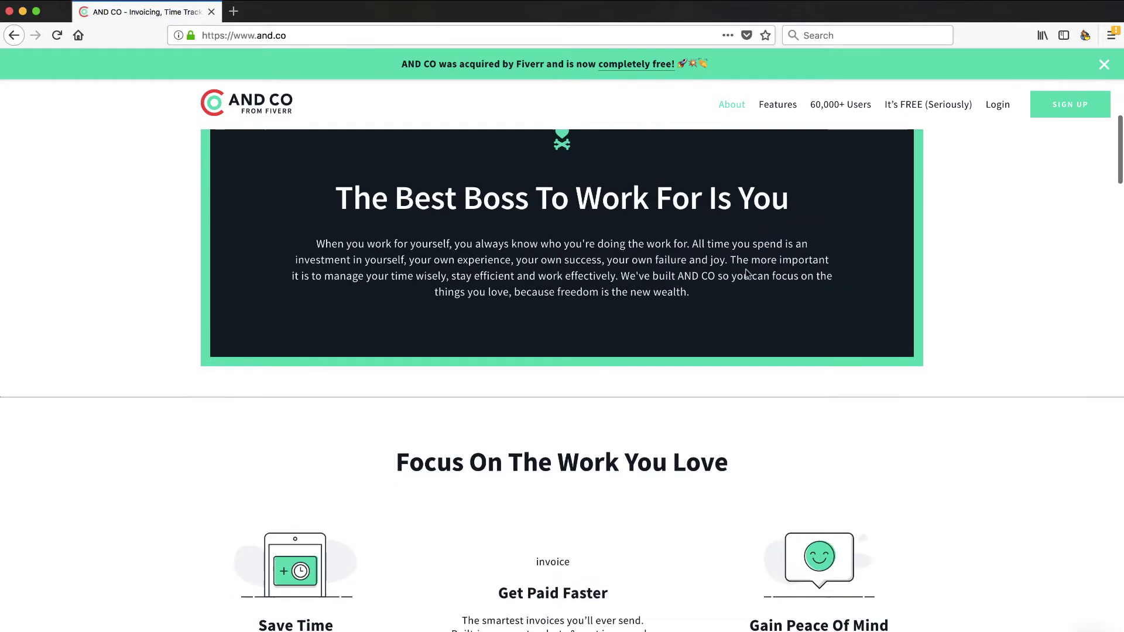
scroll(712, 445, "down", 5)
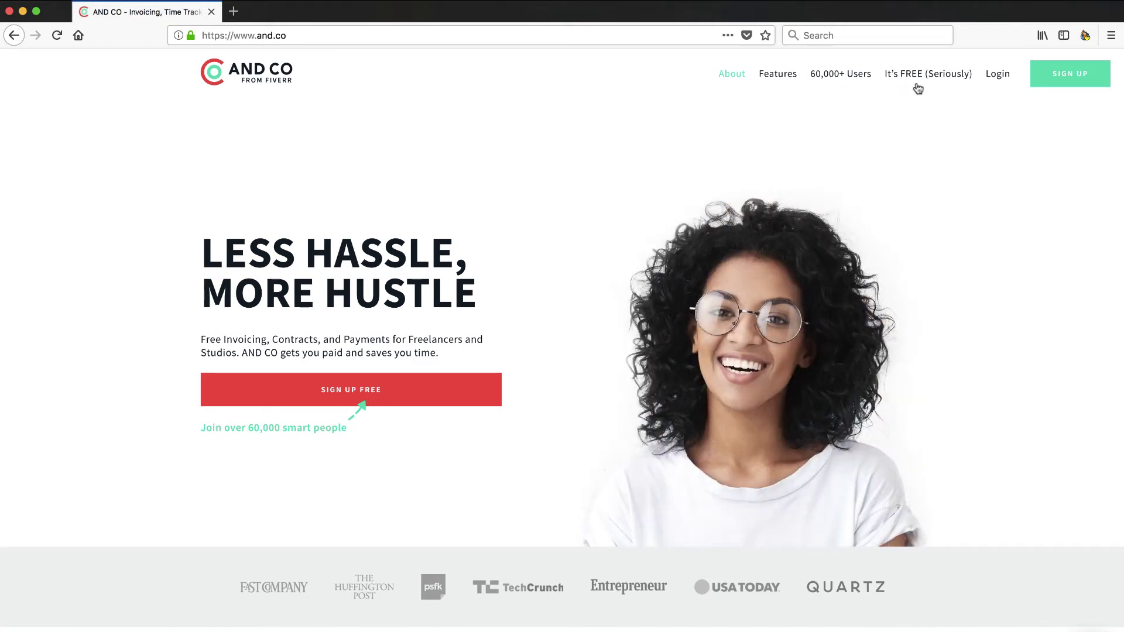
scroll(783, 291, "down", 7)
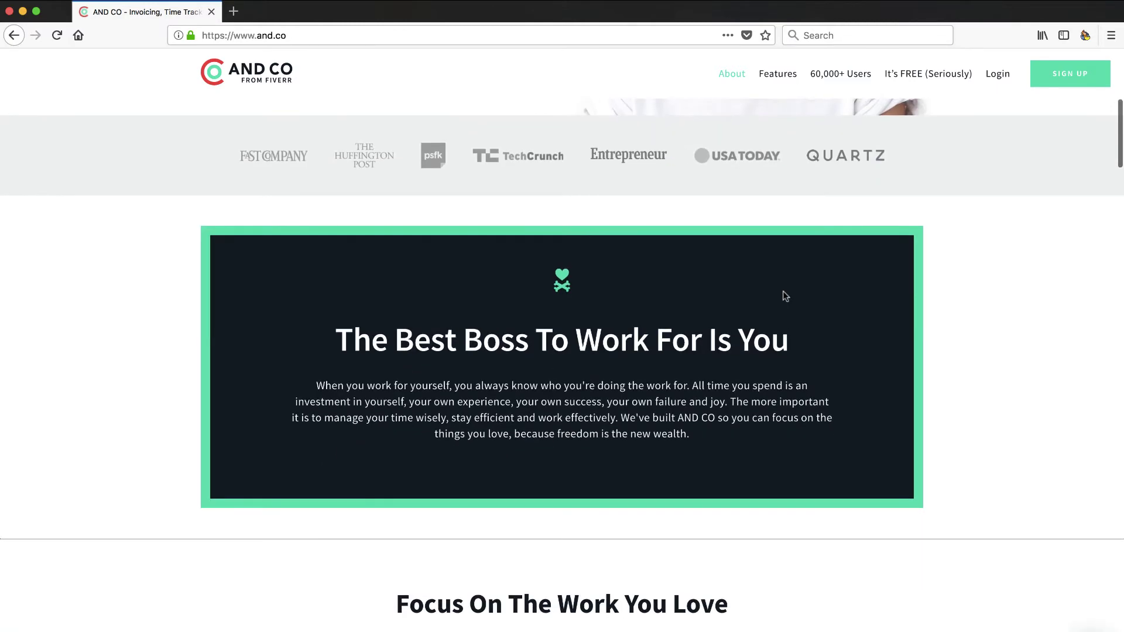
scroll(783, 292, "down", 9)
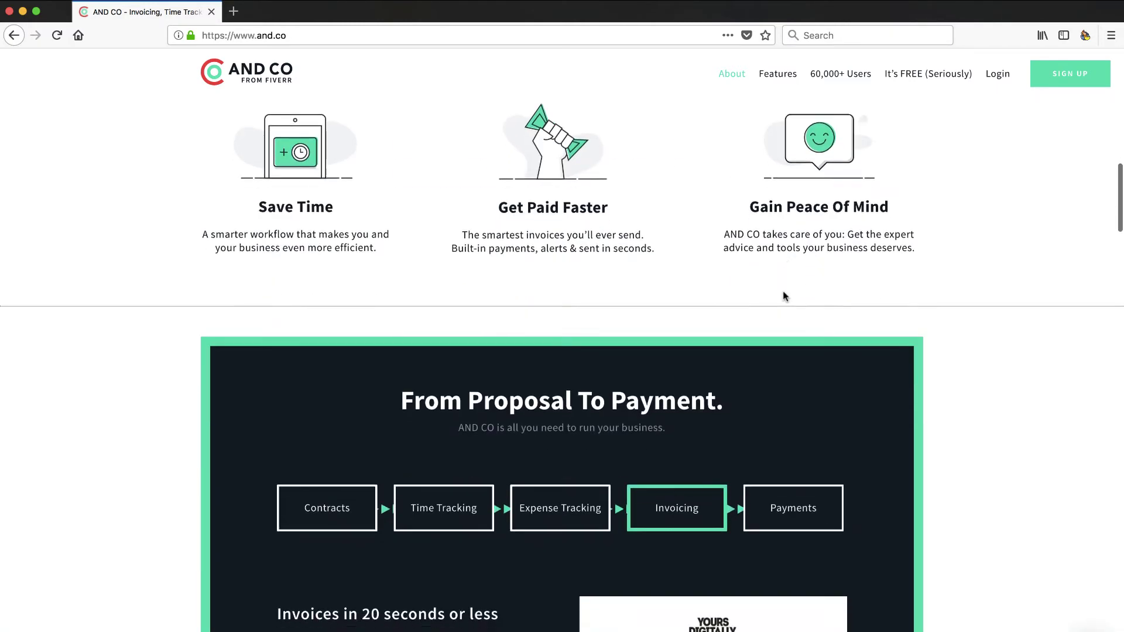
scroll(785, 296, "down", 4)
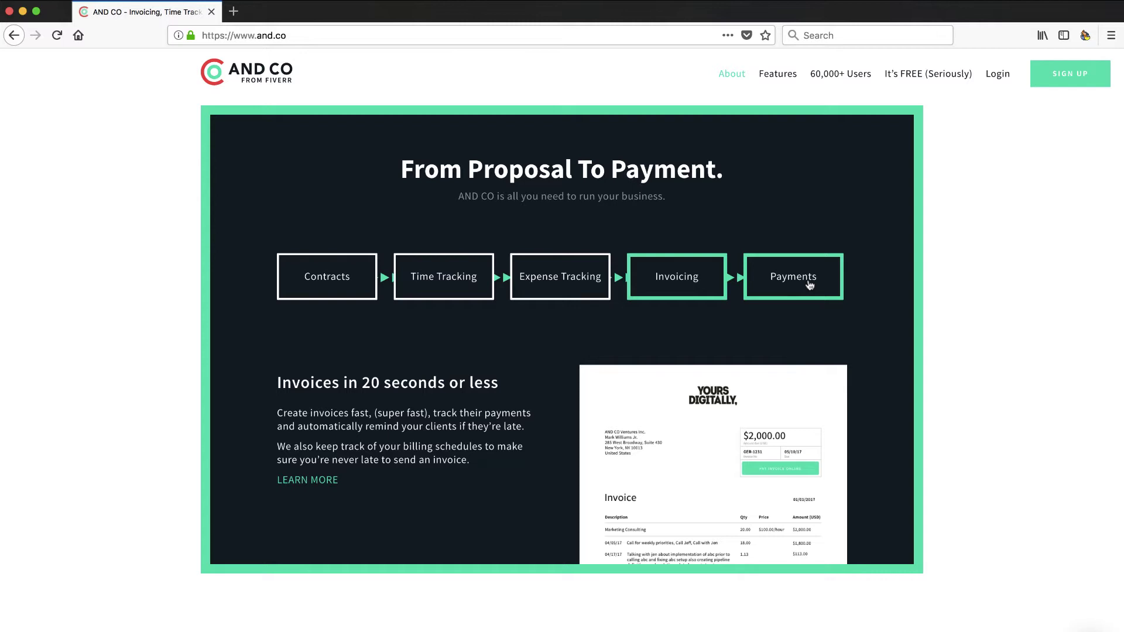
scroll(810, 285, "down", 3)
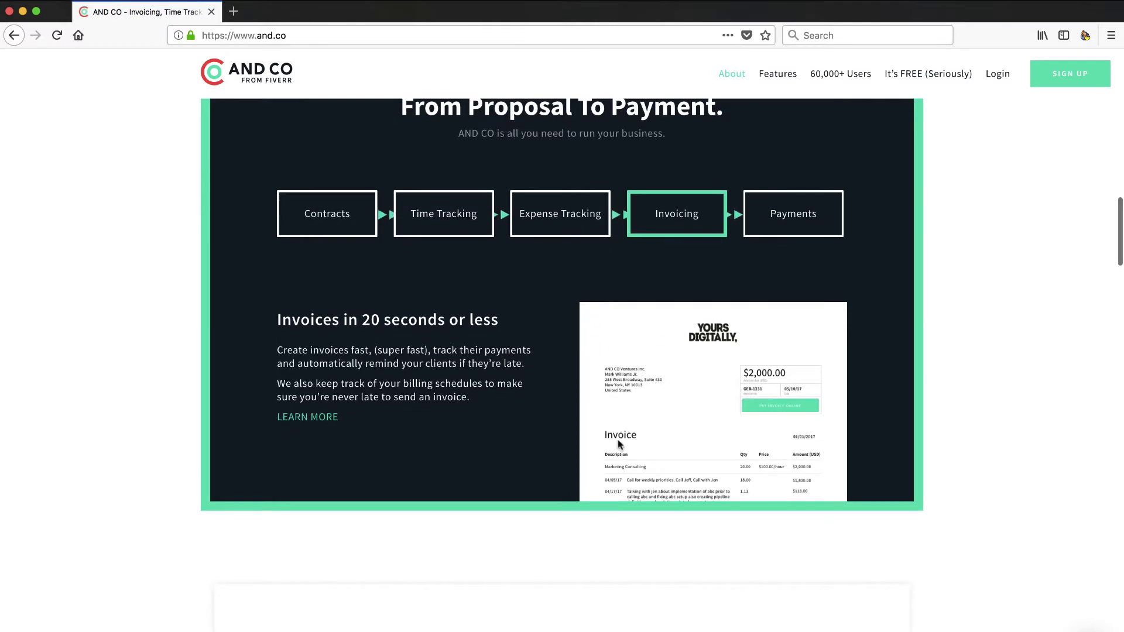
scroll(612, 457, "down", 5)
scroll(611, 454, "down", 10)
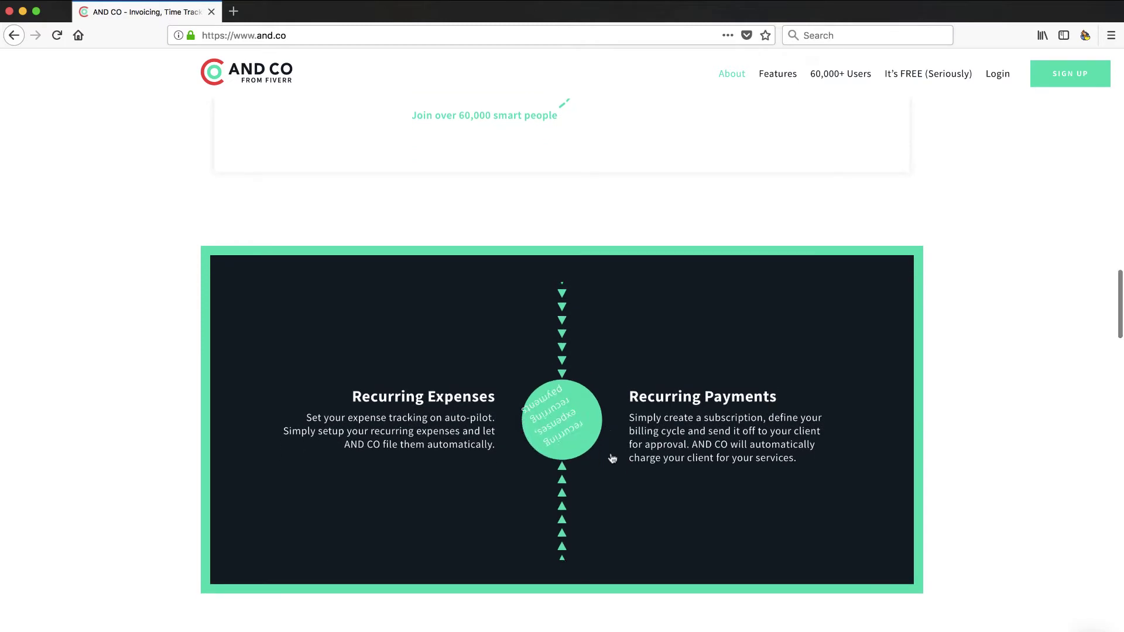
scroll(612, 459, "down", 4)
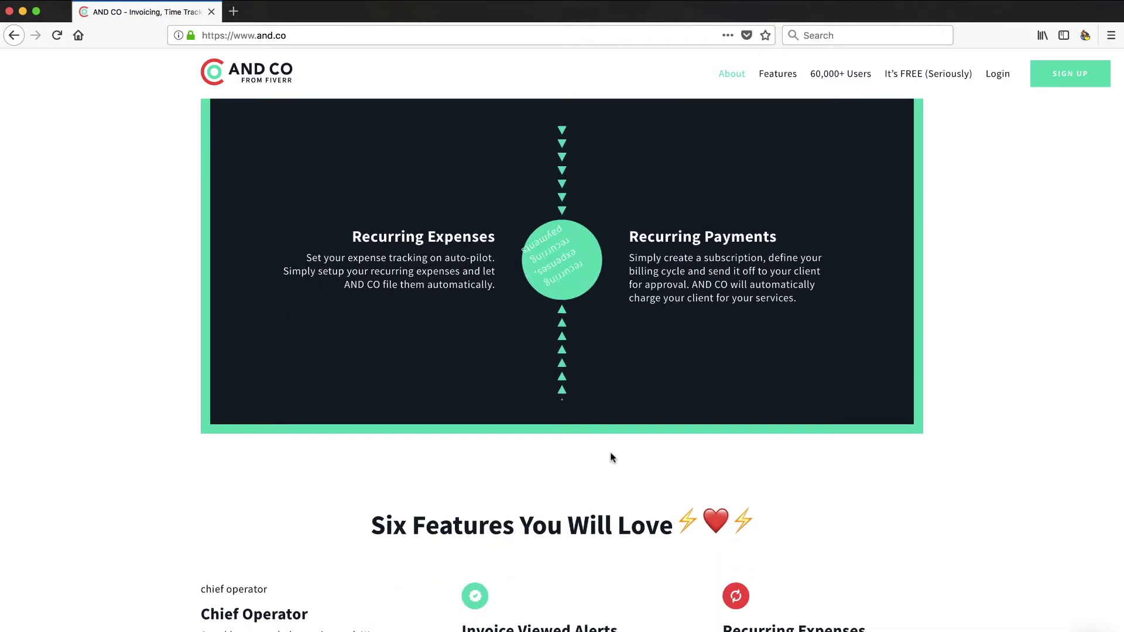
scroll(612, 457, "down", 8)
scroll(611, 453, "down", 8)
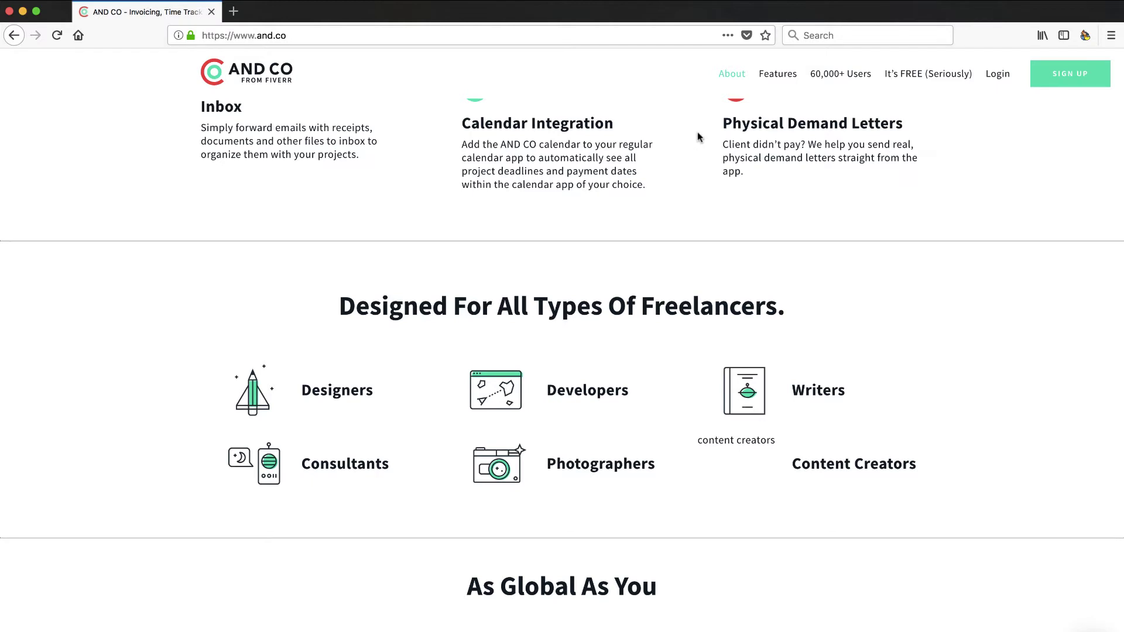
scroll(660, 387, "down", 1)
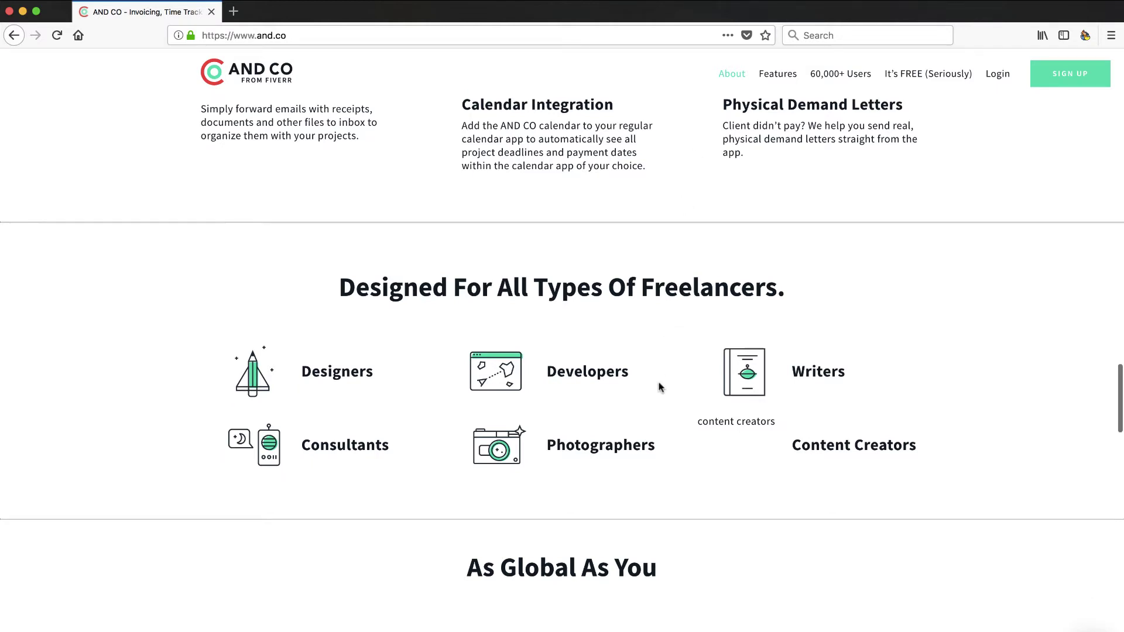
scroll(660, 417, "down", 3)
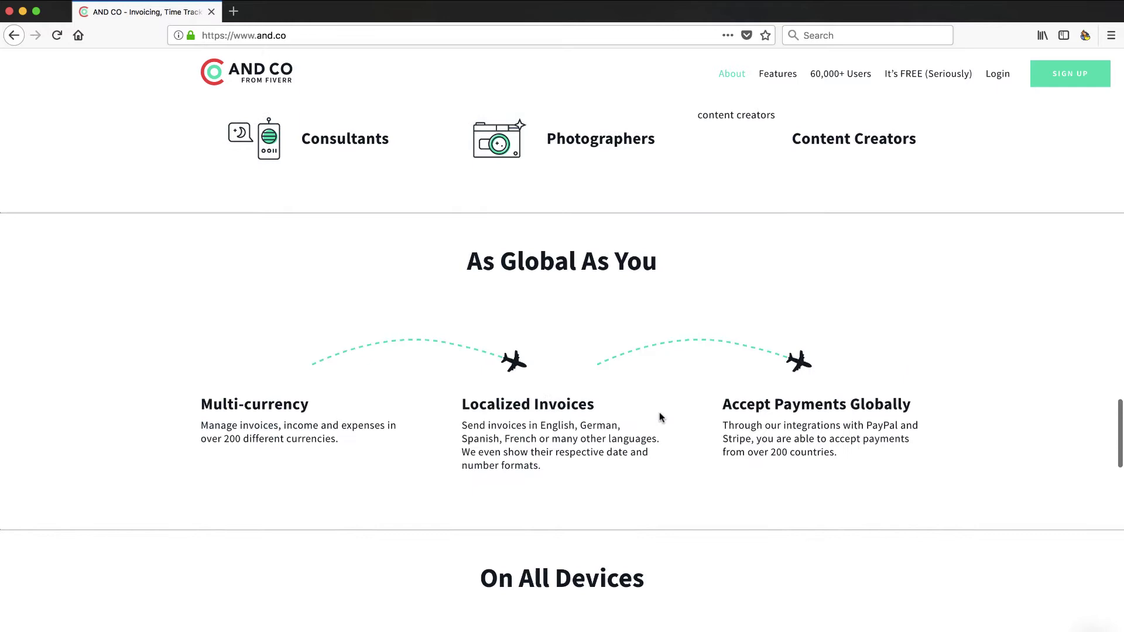
scroll(659, 417, "down", 2)
scroll(660, 417, "up", 10)
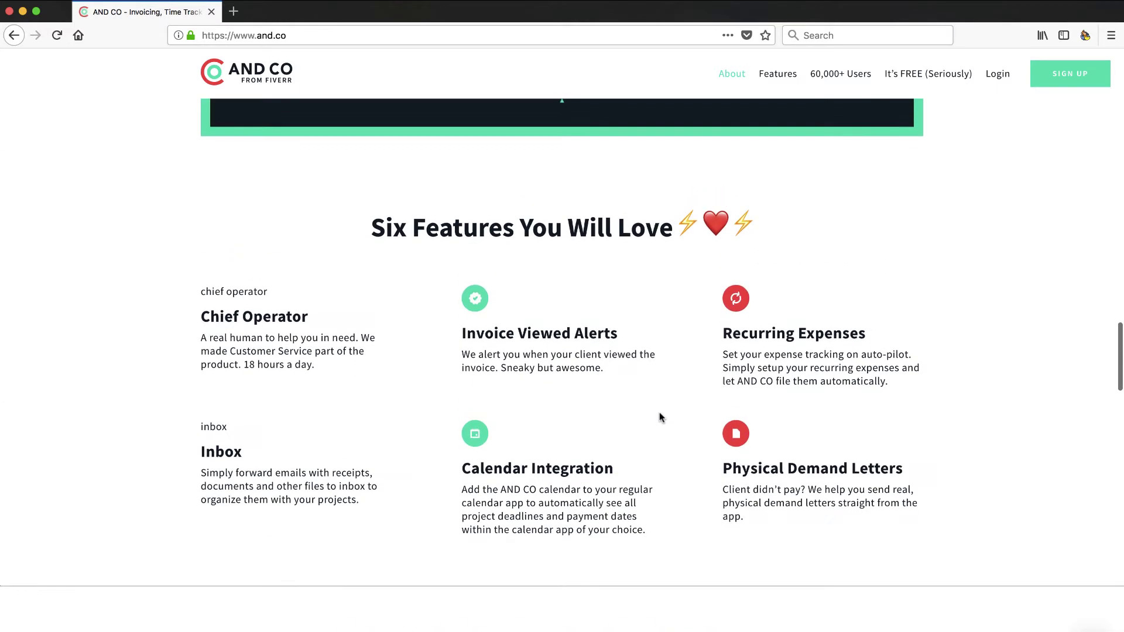
scroll(659, 417, "up", 1)
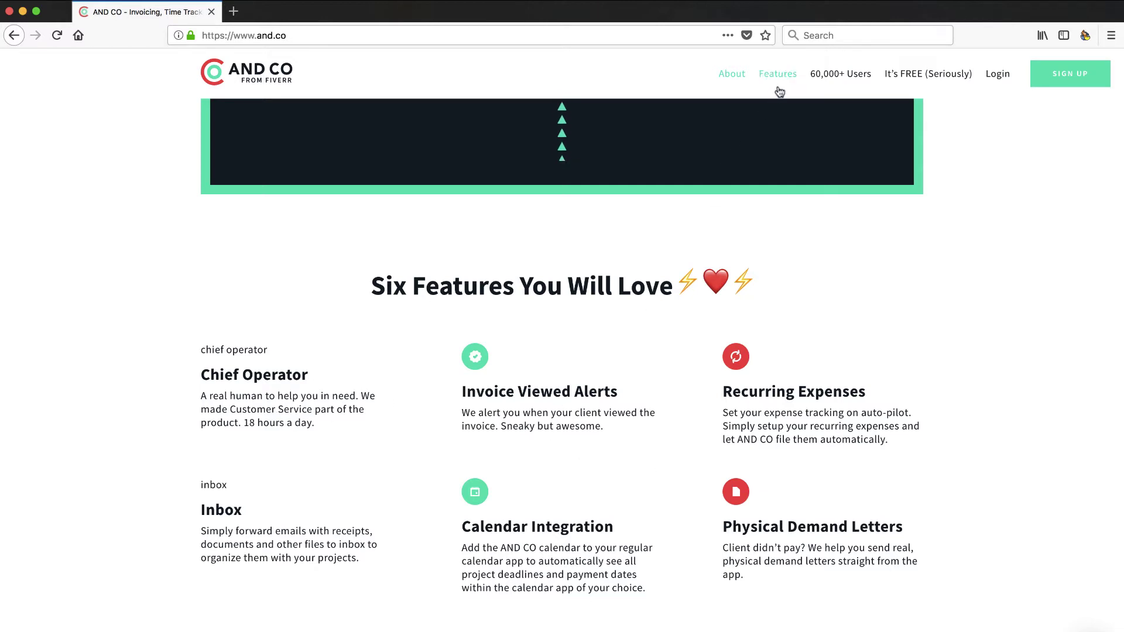
Step: Browse the Features list, then go to the 'Join AND CO free' sign-up page
left_click(780, 79)
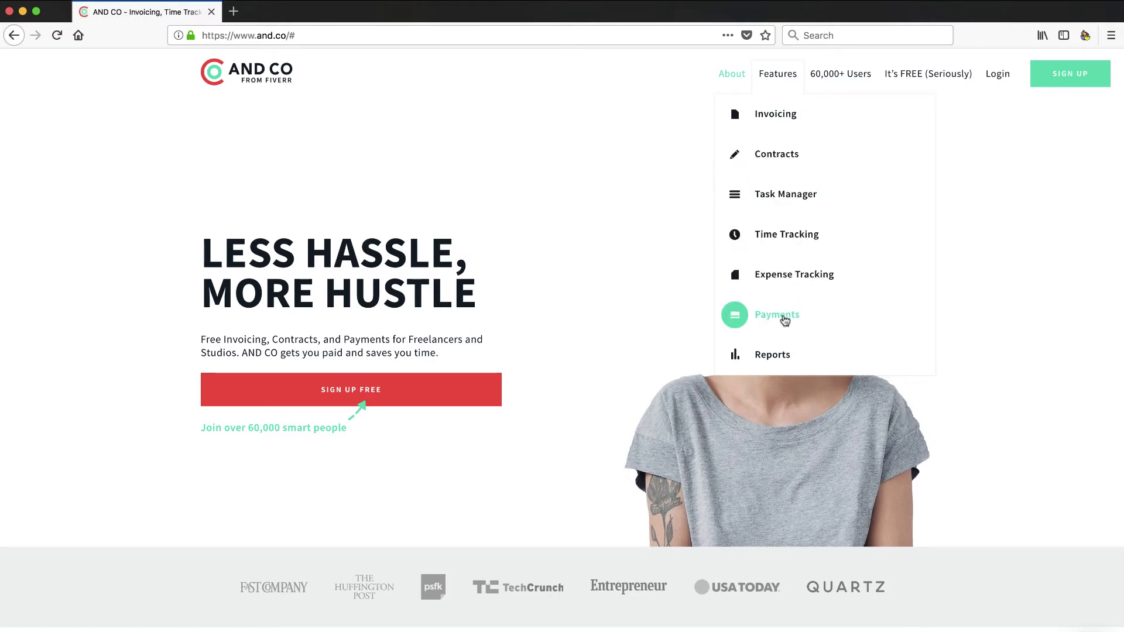
scroll(708, 211, "down", 1)
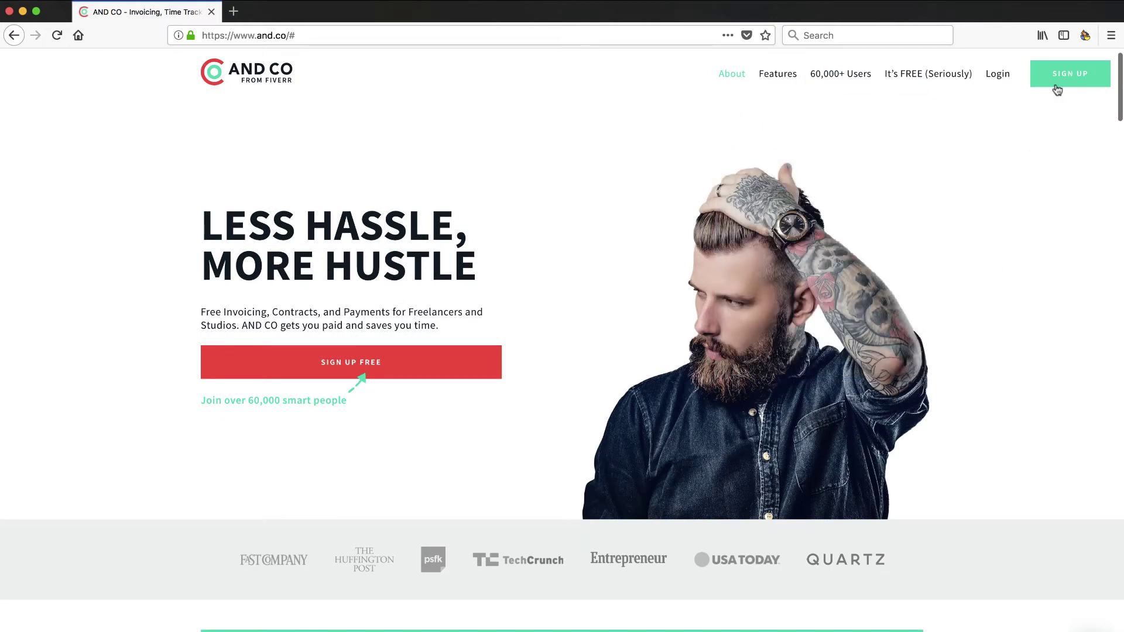
left_click(1073, 76)
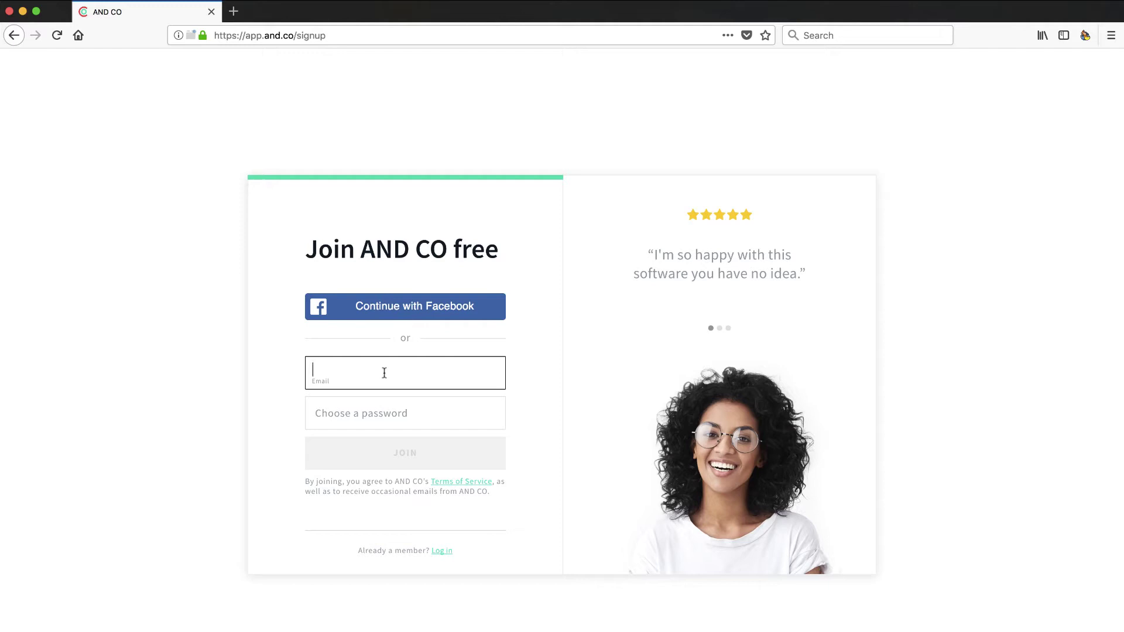
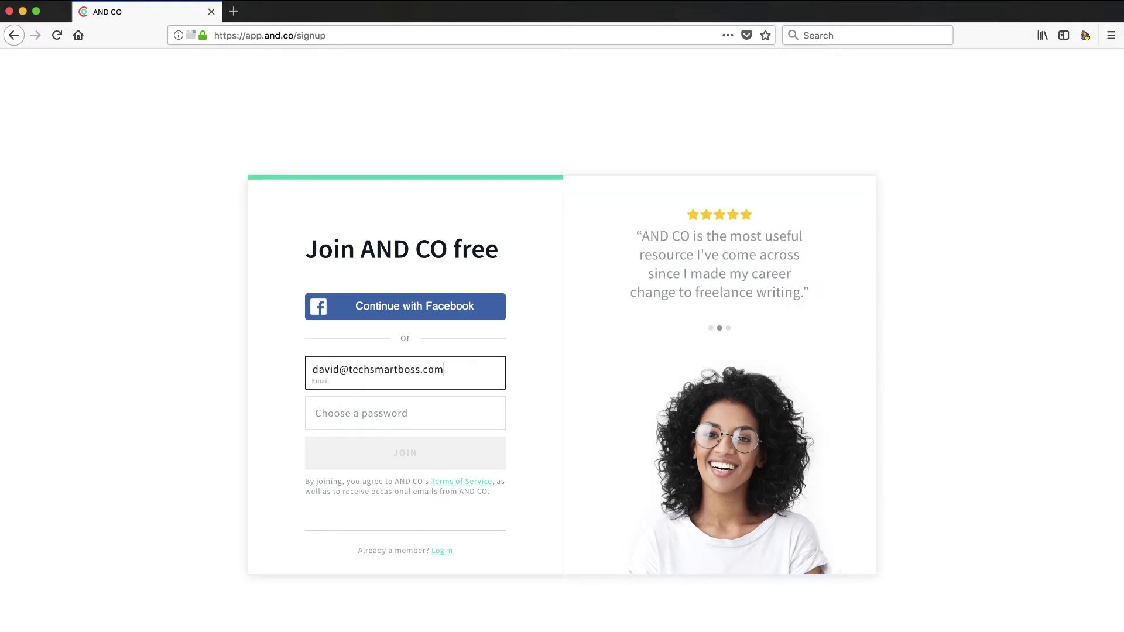
Step: Enter a sign-up e-mail and password and submit the Join AND CO free form
left_click(417, 412)
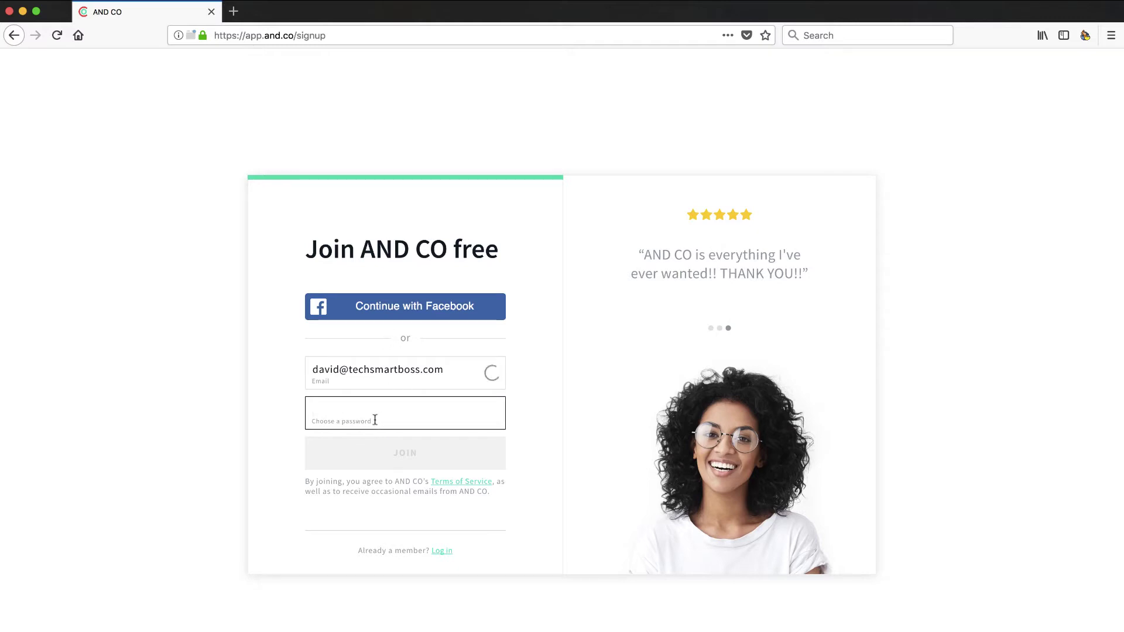
type("••••••")
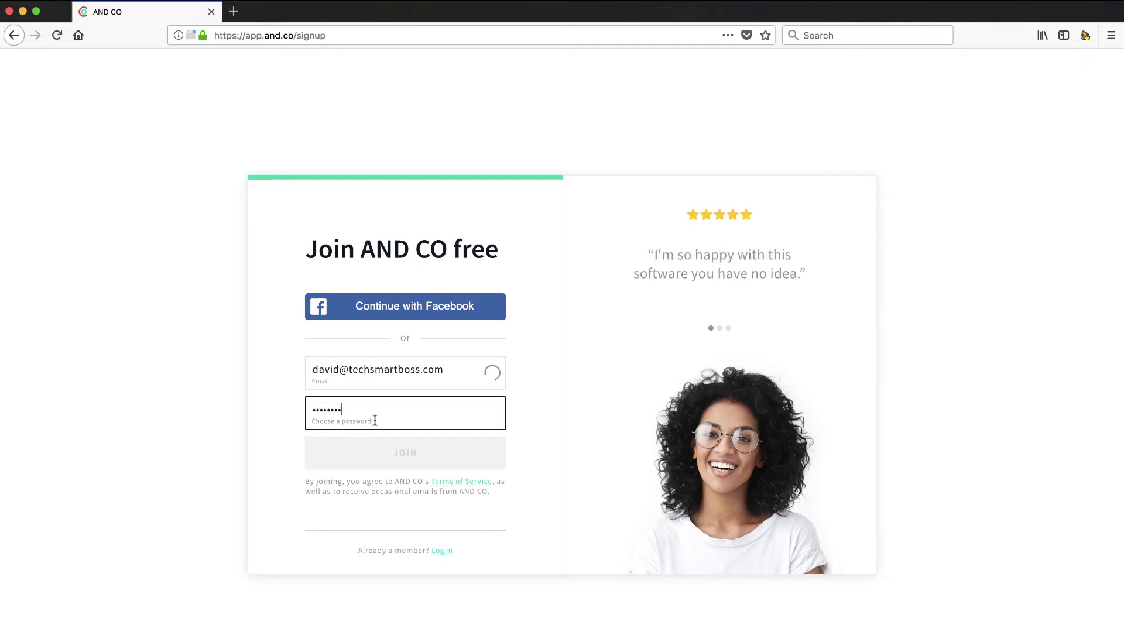
left_click(539, 434)
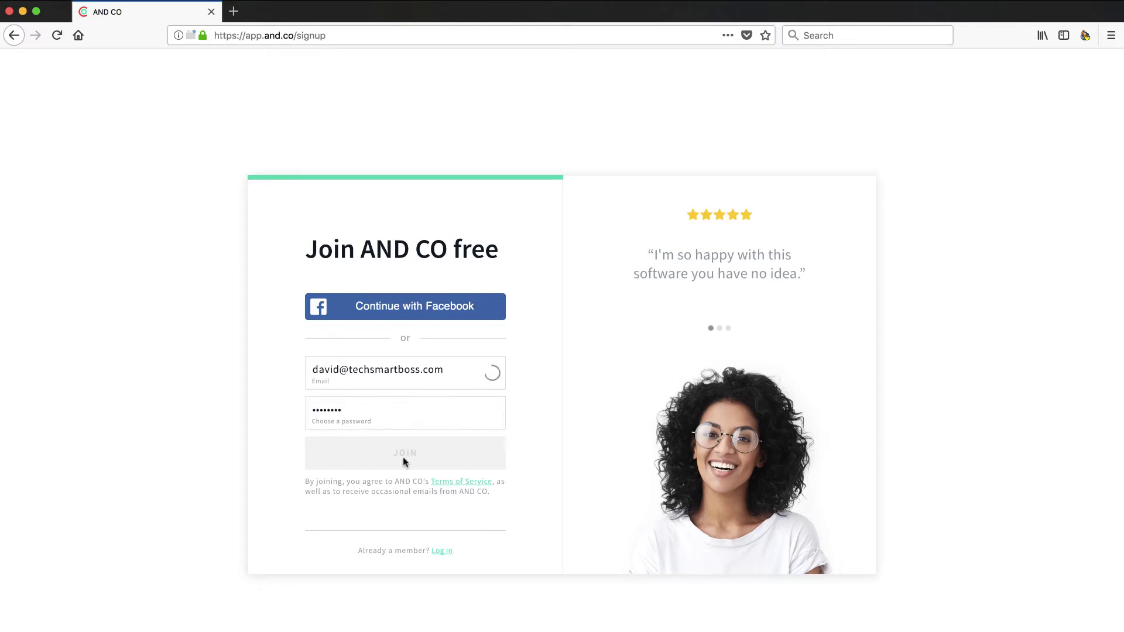
Step: Return to the e-mail flagged as already in use to revise its name part
left_click(449, 374)
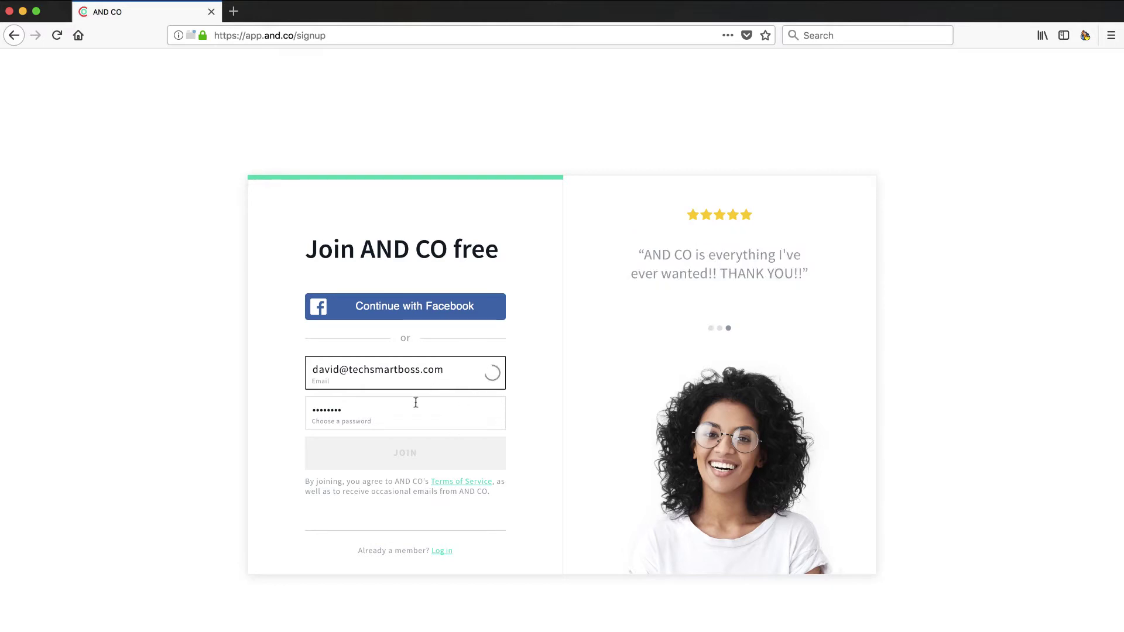
left_click(392, 415)
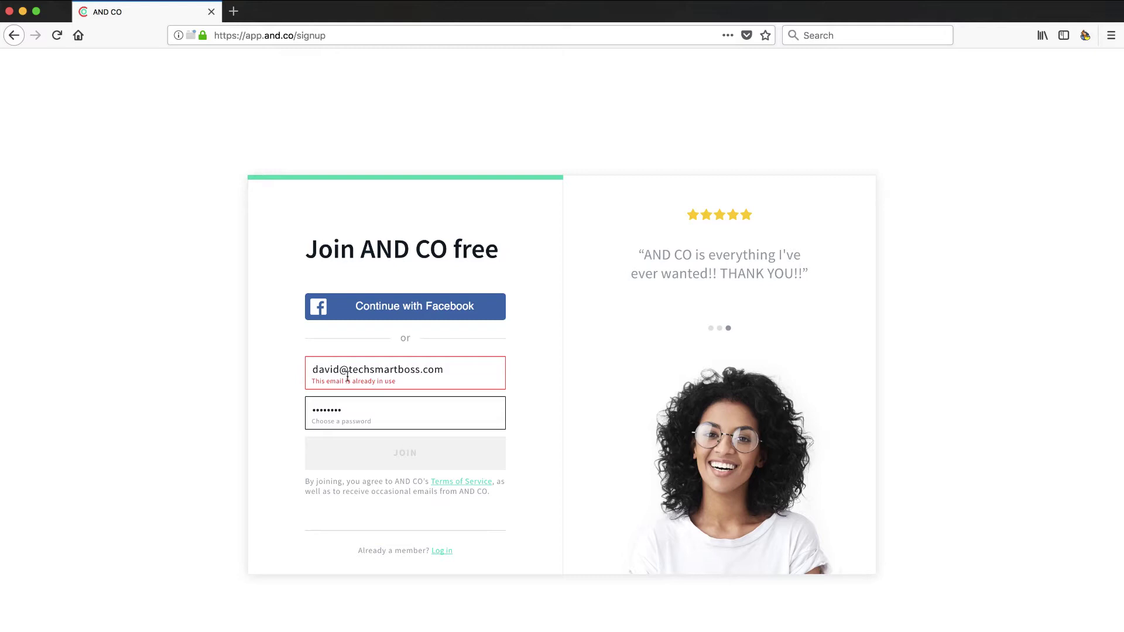
left_click(448, 370)
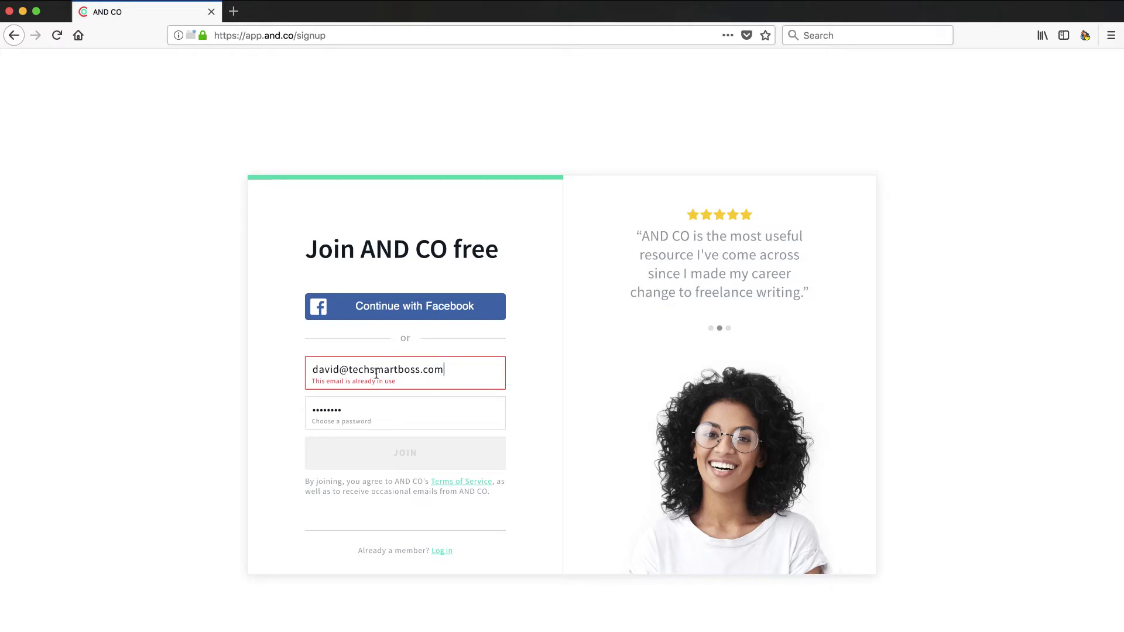
left_click(344, 372)
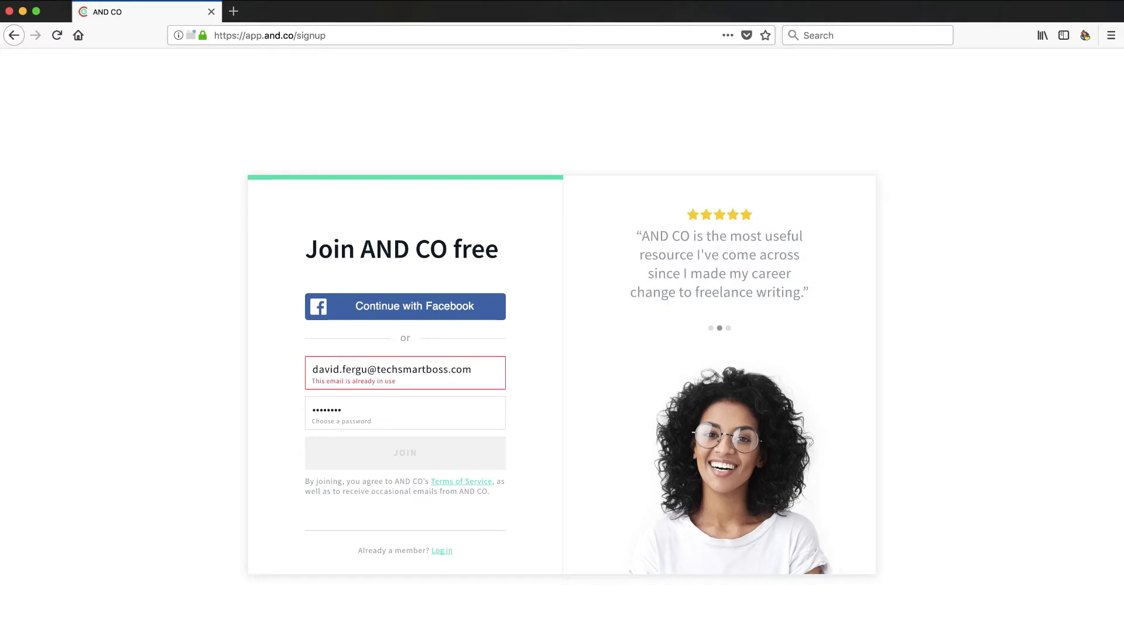
Step: Lengthen the e-mail before the @ and leave the field so it is rechecked
left_click(360, 412)
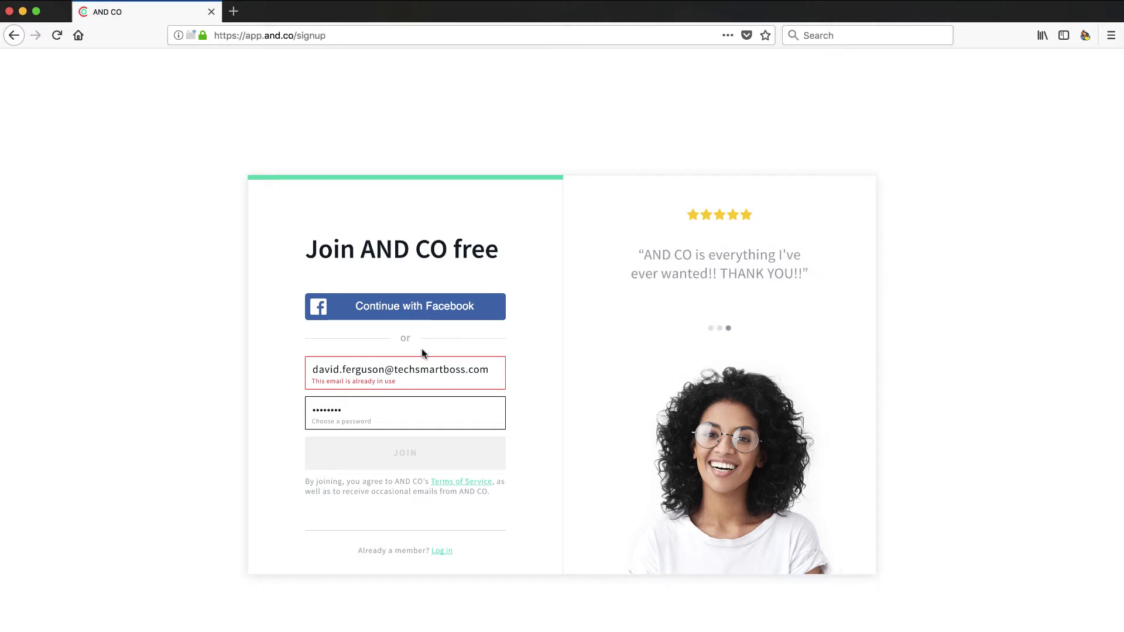
Step: Submit the sign-up, enter Consultant as profession with Expert (6+ years) experience, and continue
key("Return")
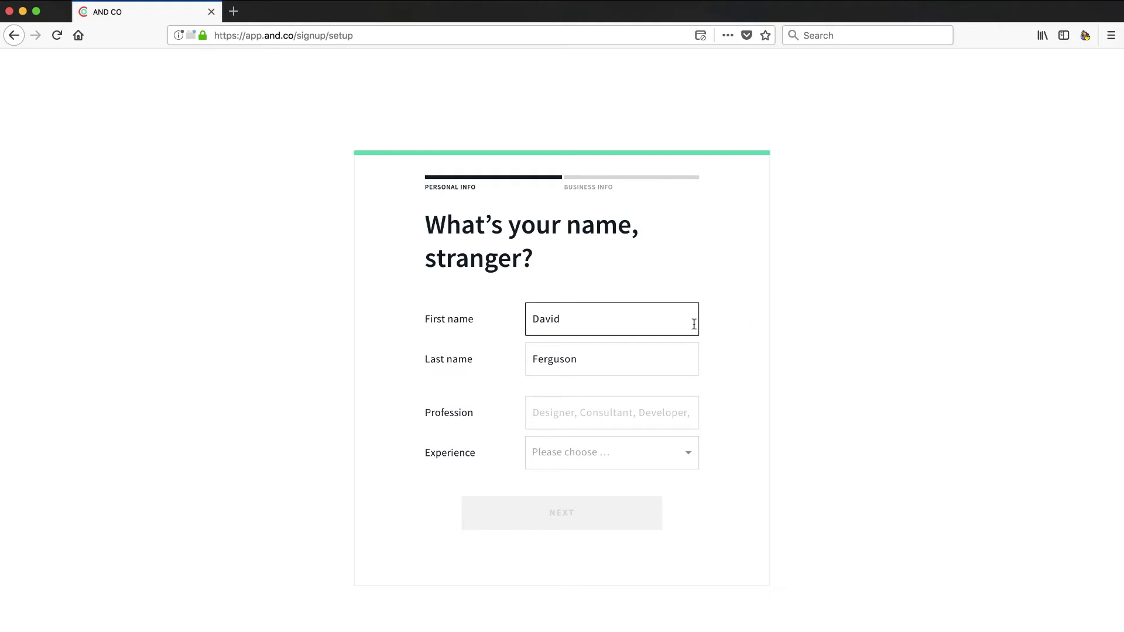
left_click(579, 410)
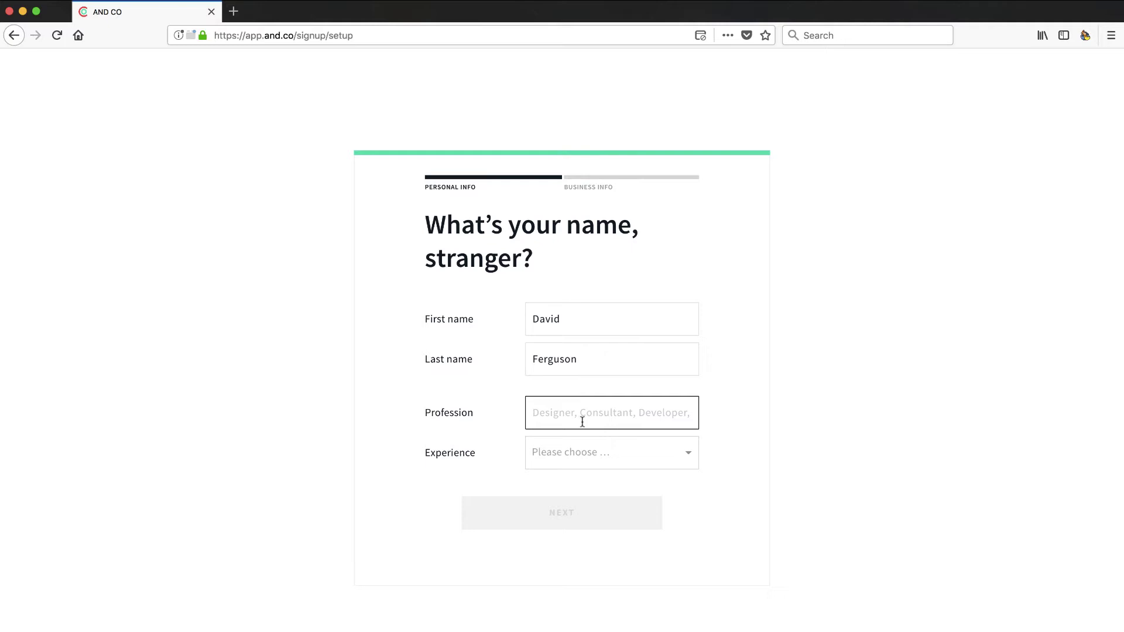
type("Consultant")
left_click(688, 458)
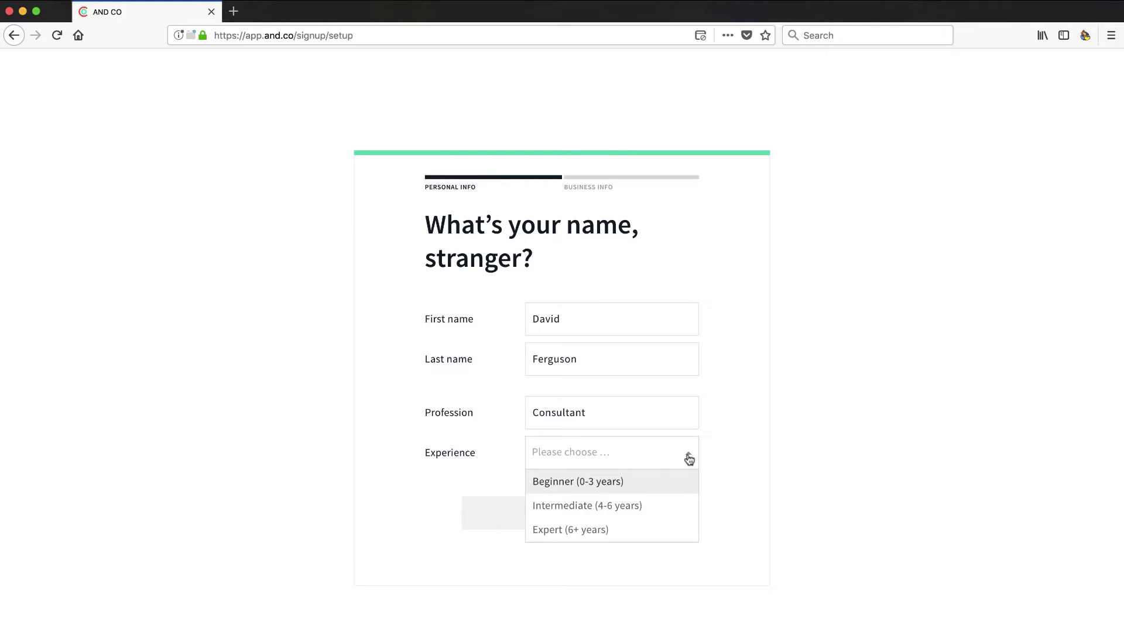
left_click(600, 530)
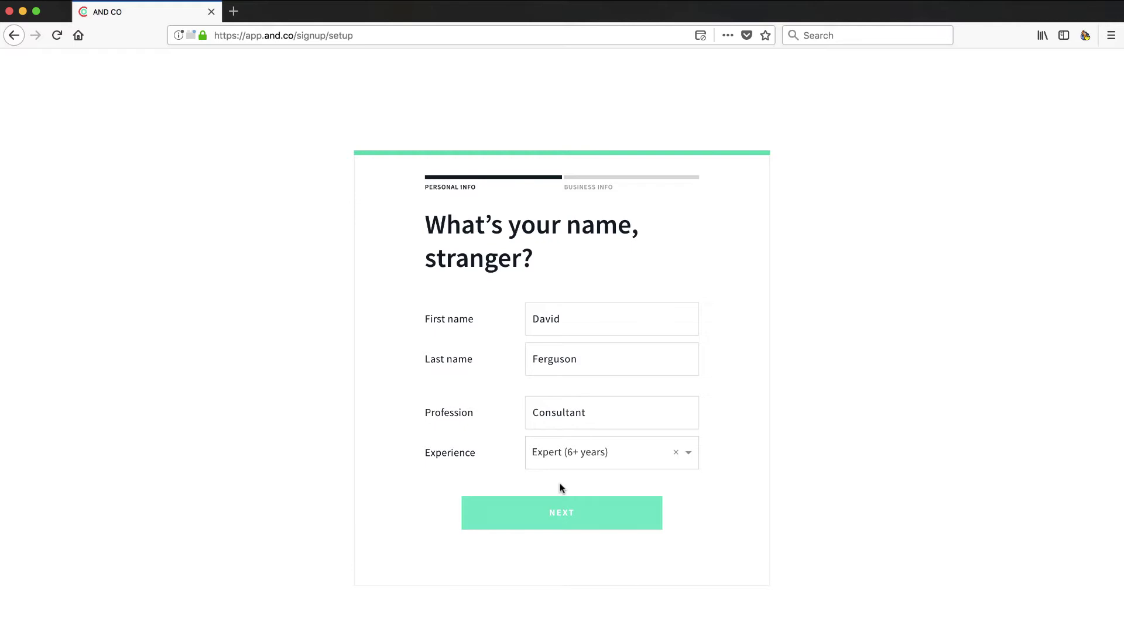
left_click(563, 517)
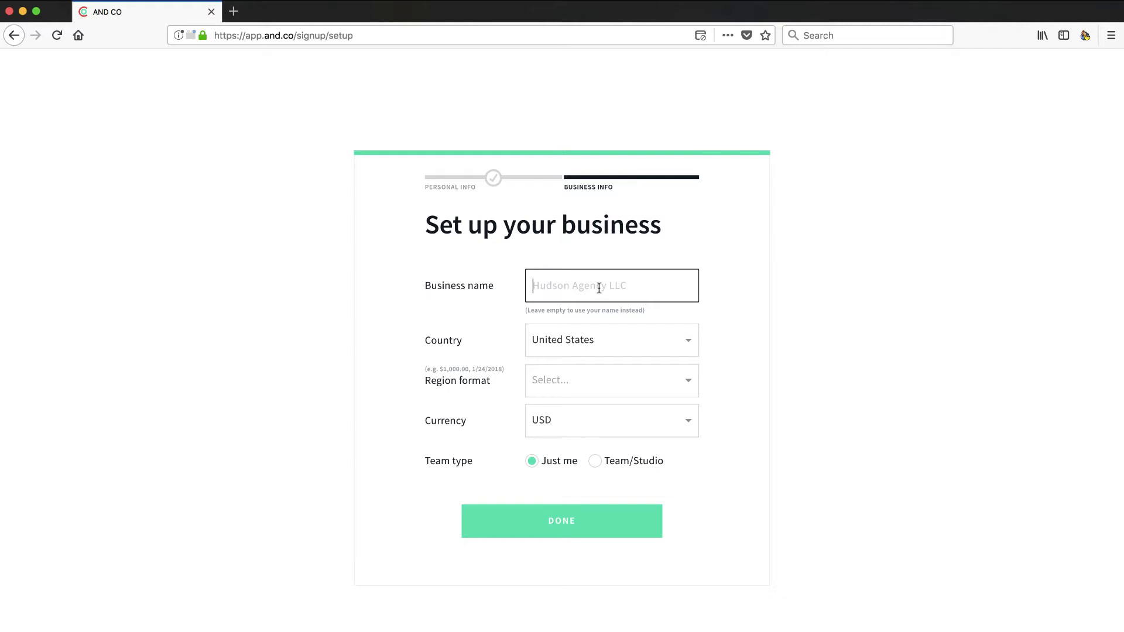
Step: Name the business Tech Smart Boss and set the team type to Team/Studio
type("Tech Smart Boss")
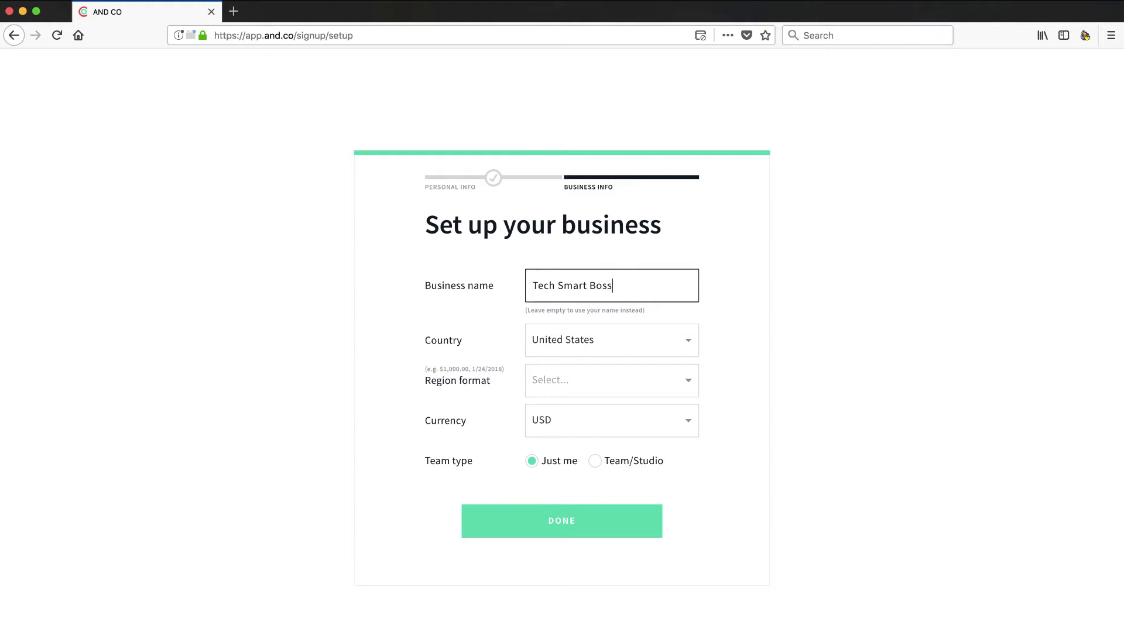
left_click(640, 381)
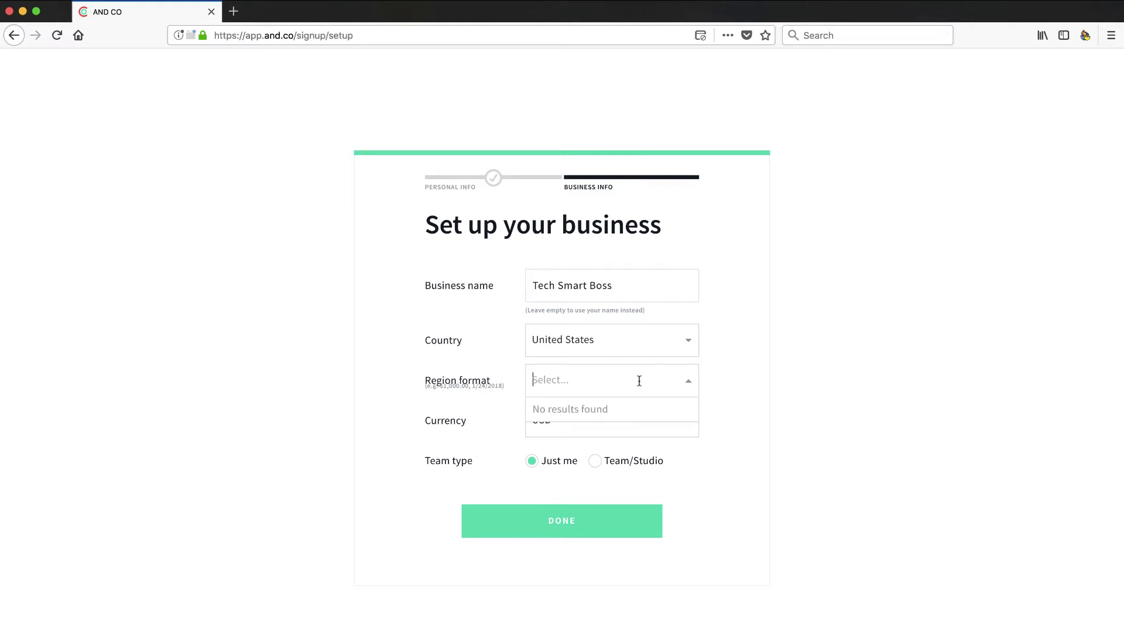
left_click(687, 382)
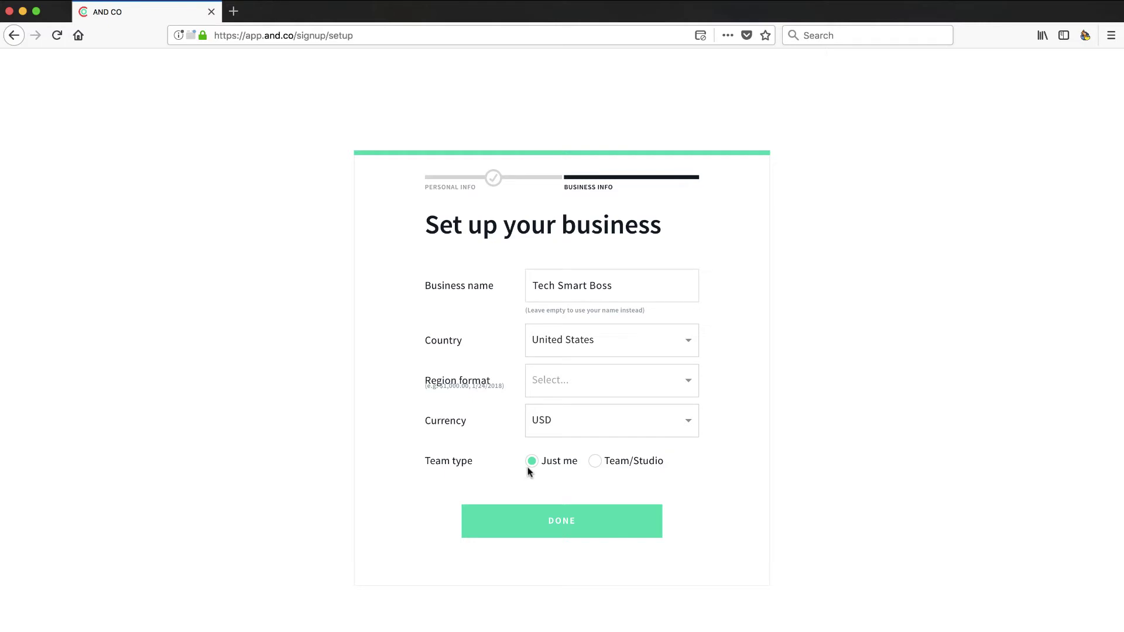
left_click(607, 464)
left_click(568, 528)
Step: Keep USD as the currency and submit the business setup
left_click(688, 386)
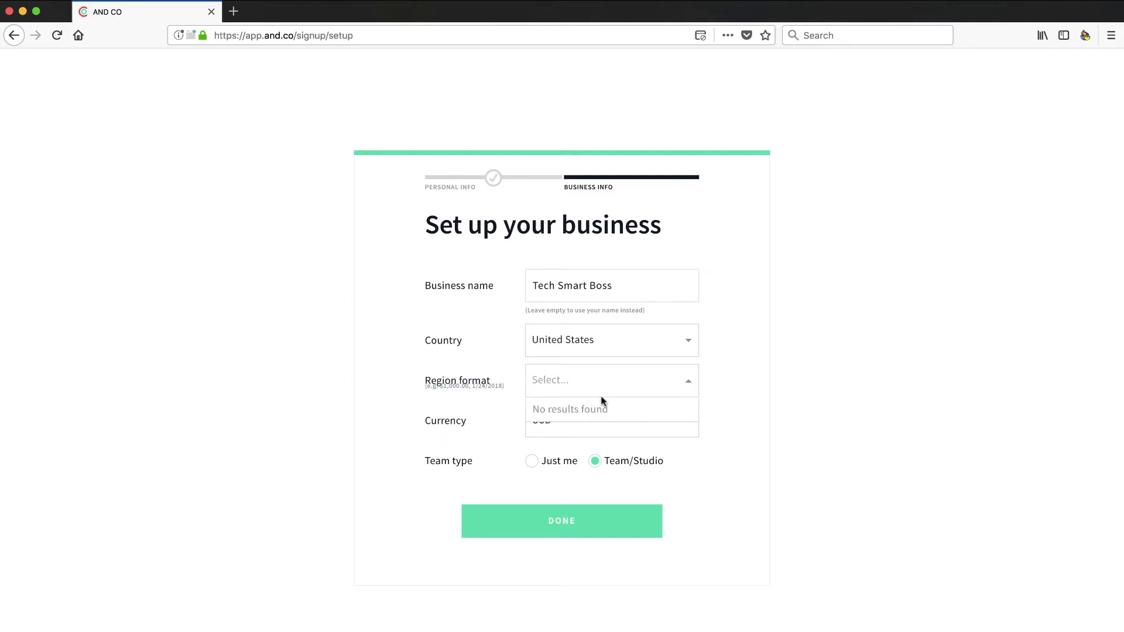
left_click(497, 394)
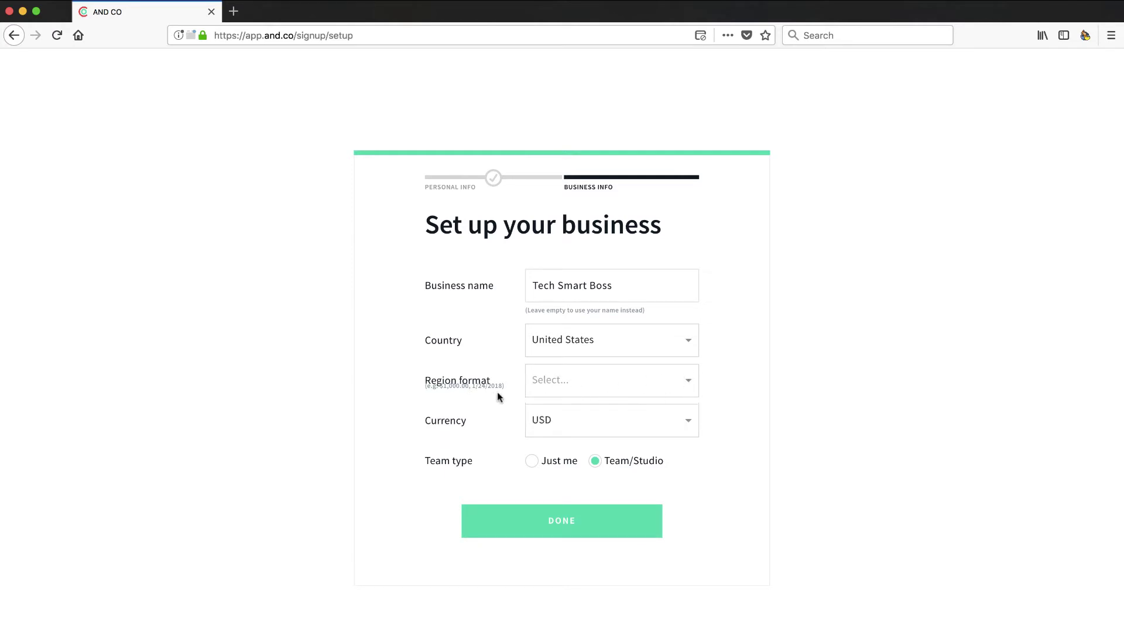
left_click(497, 394)
left_click(688, 389)
left_click(577, 388)
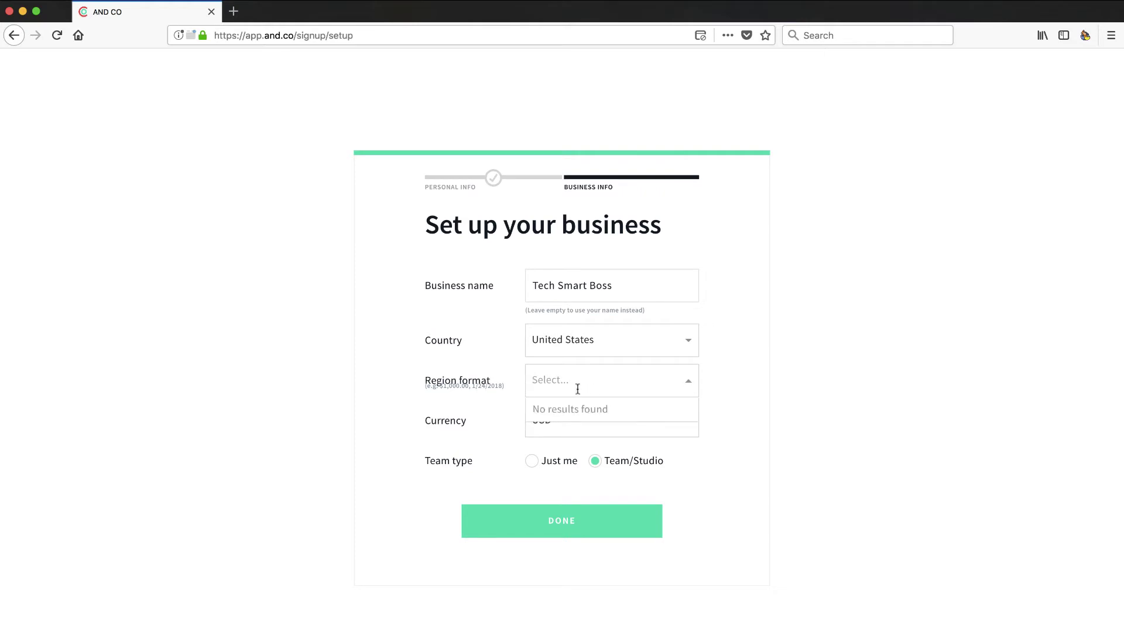
left_click(686, 387)
left_click(585, 420)
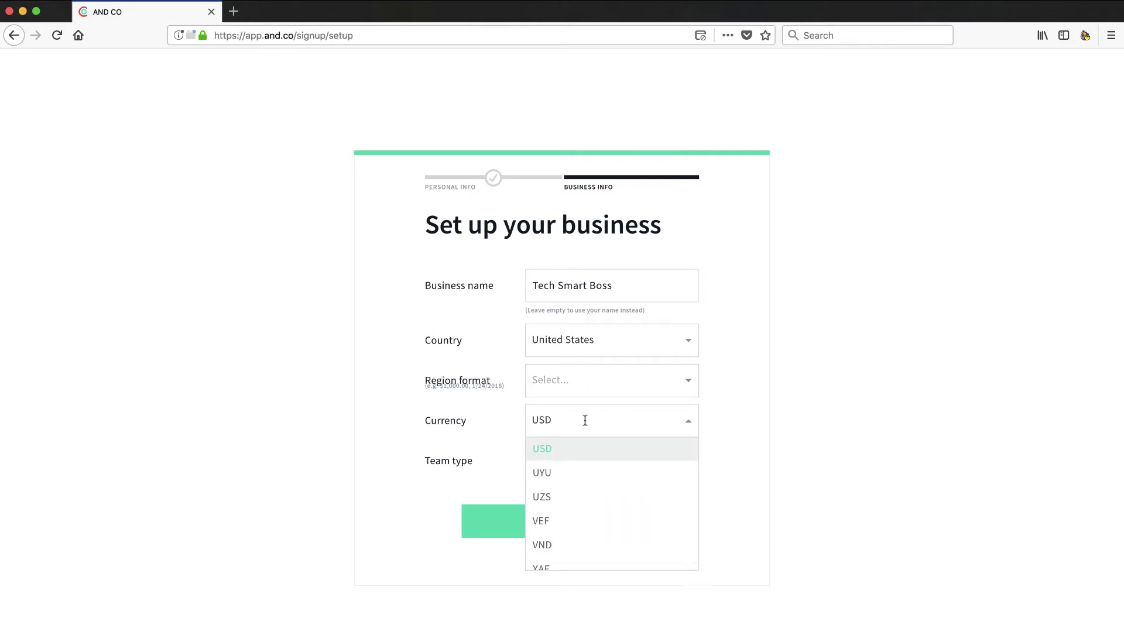
left_click(688, 426)
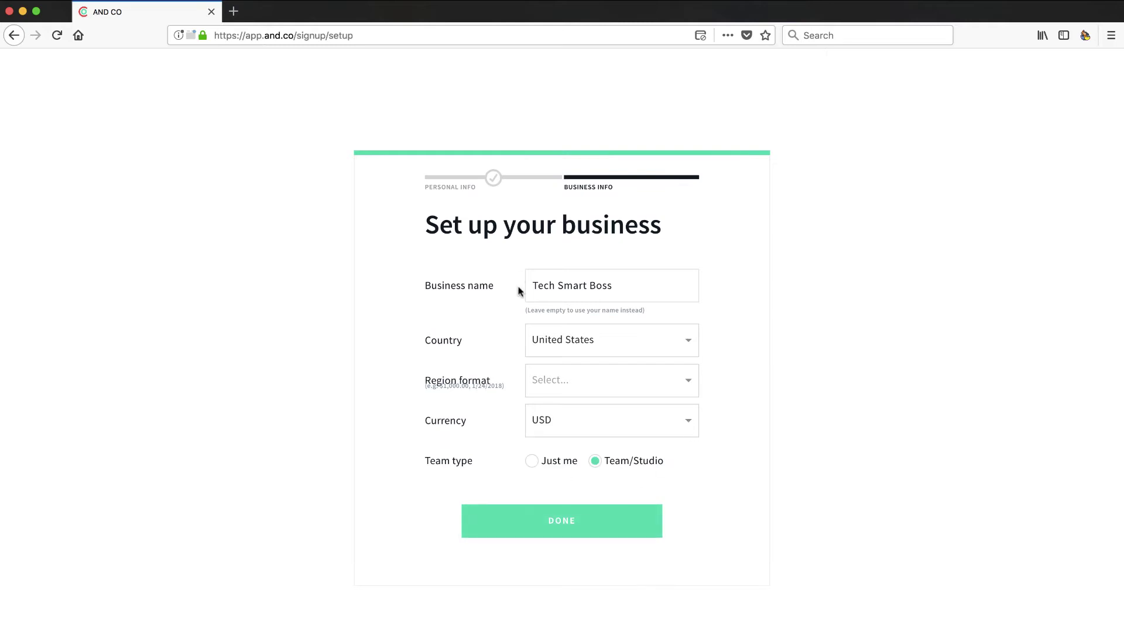
left_click(556, 519)
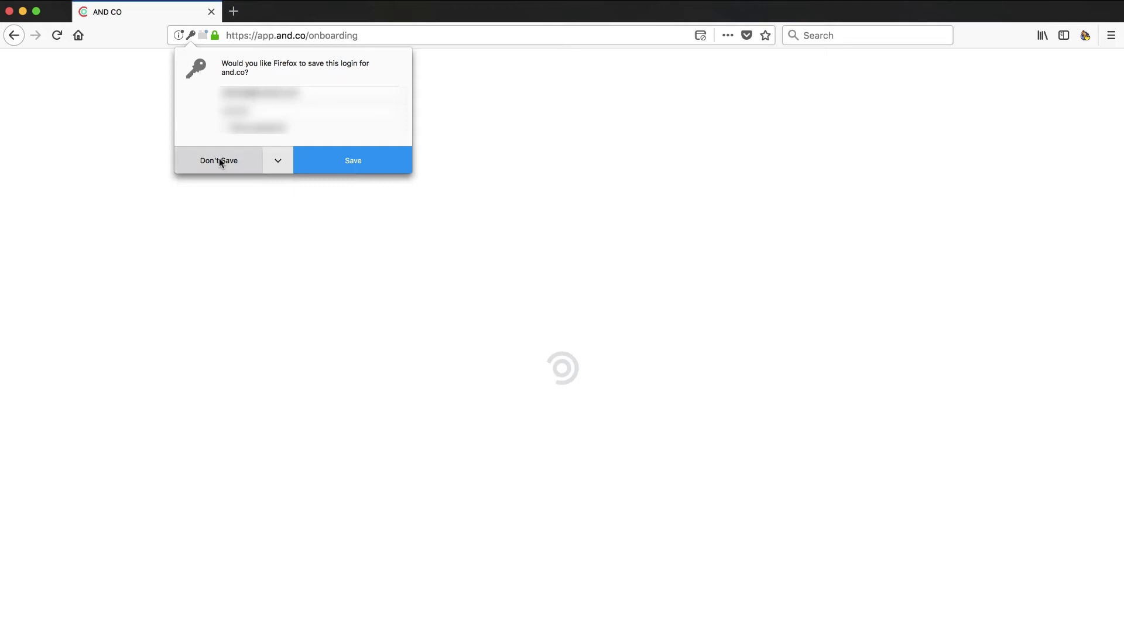
Step: Decline Firefox's offer to save the AND CO login
left_click(219, 159)
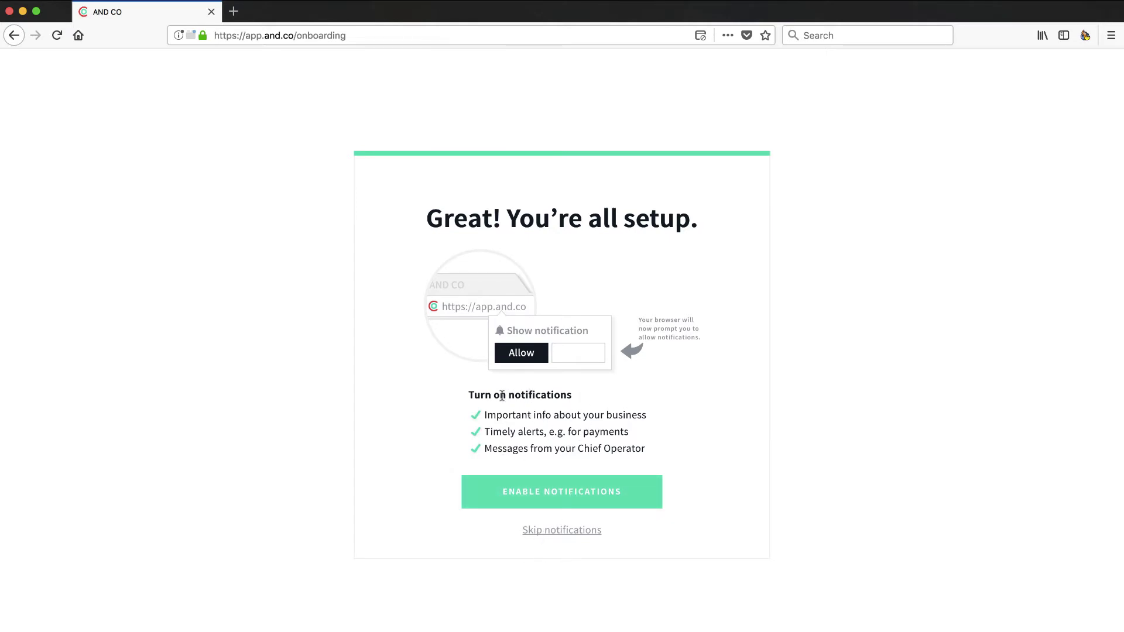
Step: Skip notifications, decline saving the login, and try moving the Automate expense tracking task
left_click(555, 532)
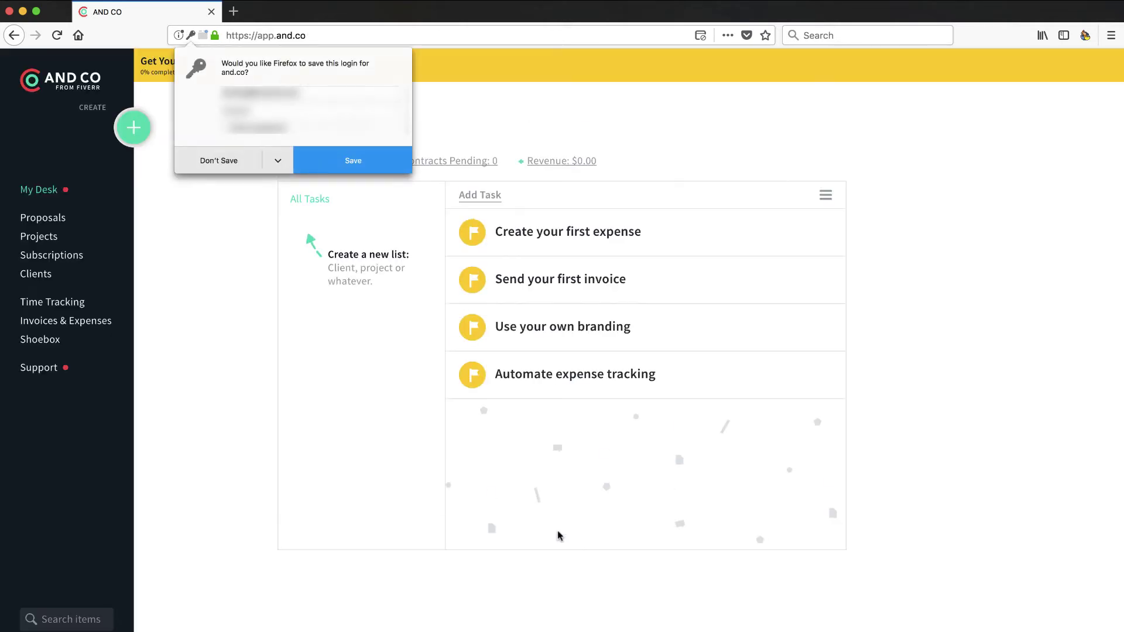
left_click(221, 160)
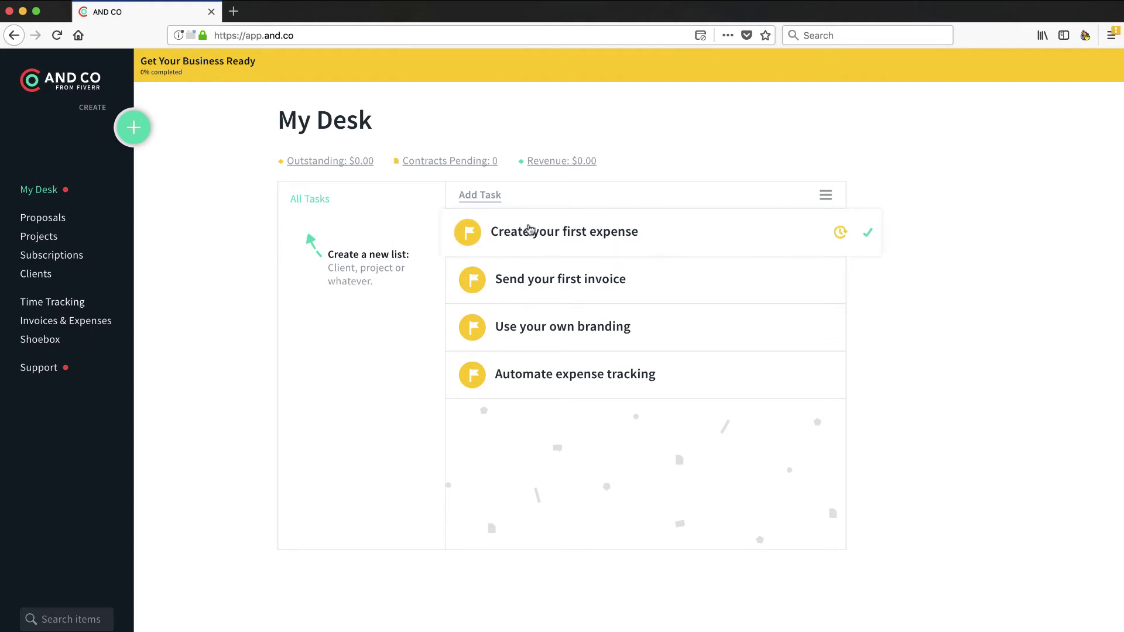
left_click_drag(530, 371, 525, 370)
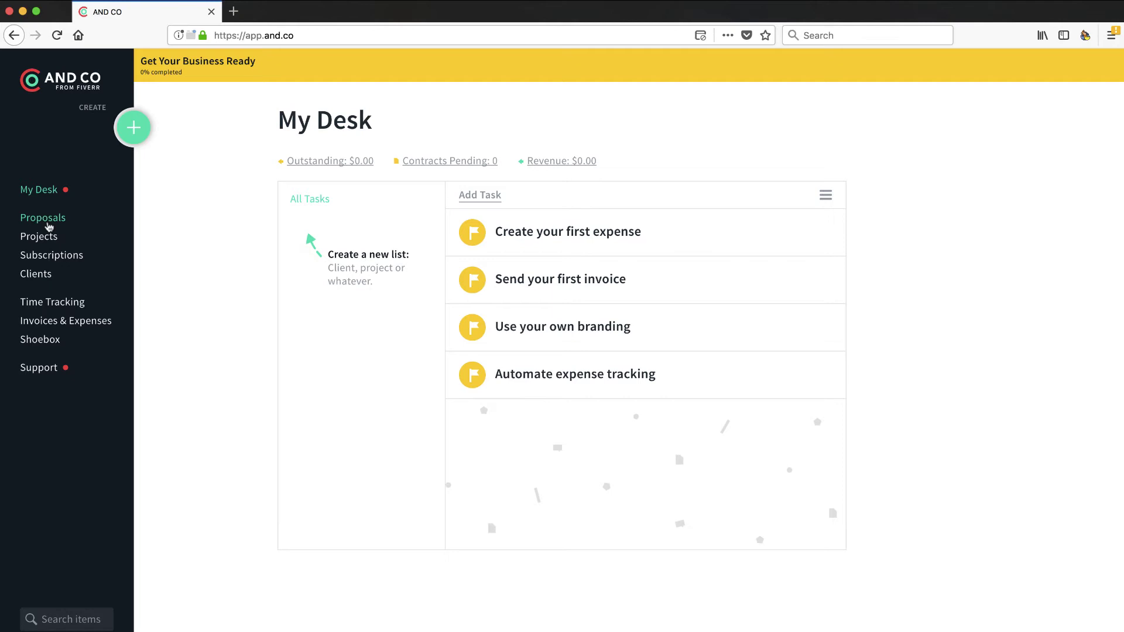
Step: Start a new proposal in Proposals with company name Acme Corporation
left_click(48, 221)
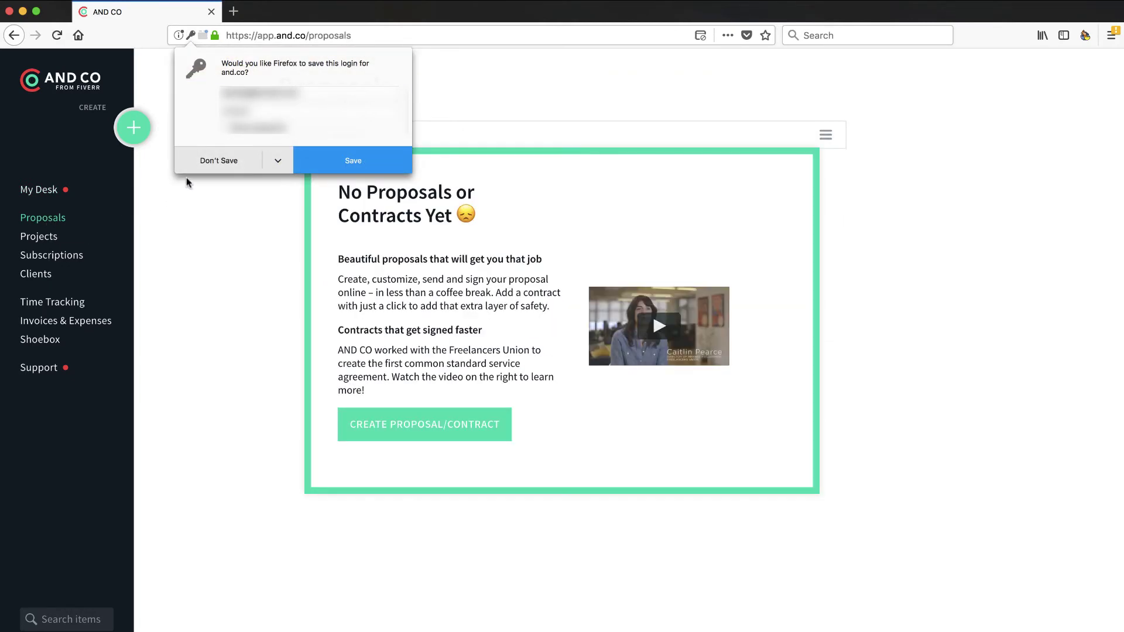
left_click(332, 159)
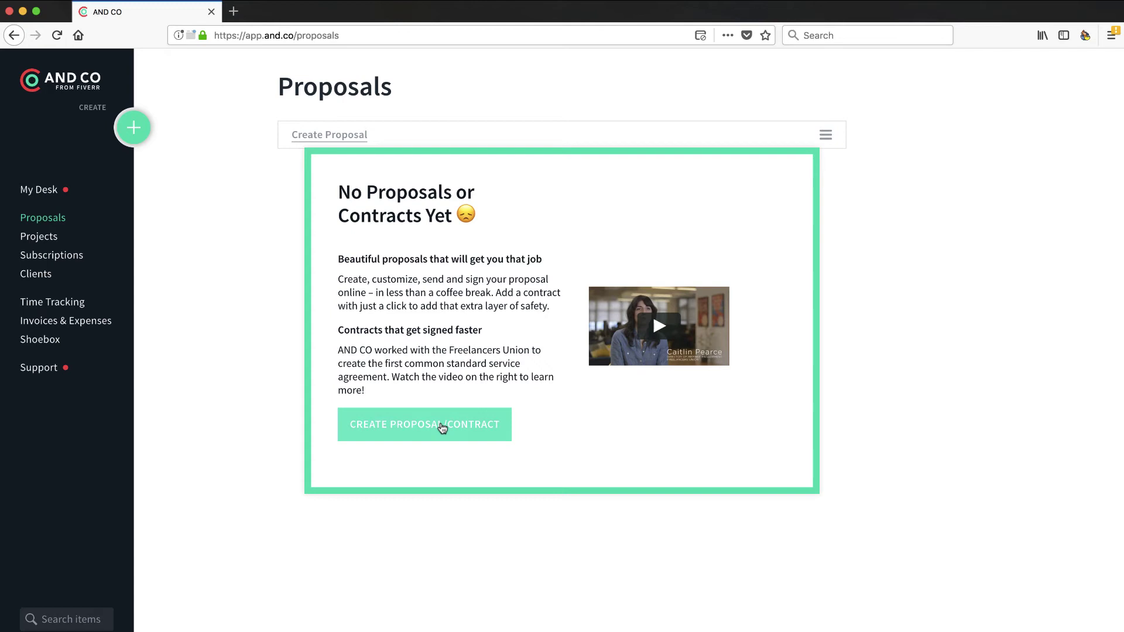
left_click(358, 136)
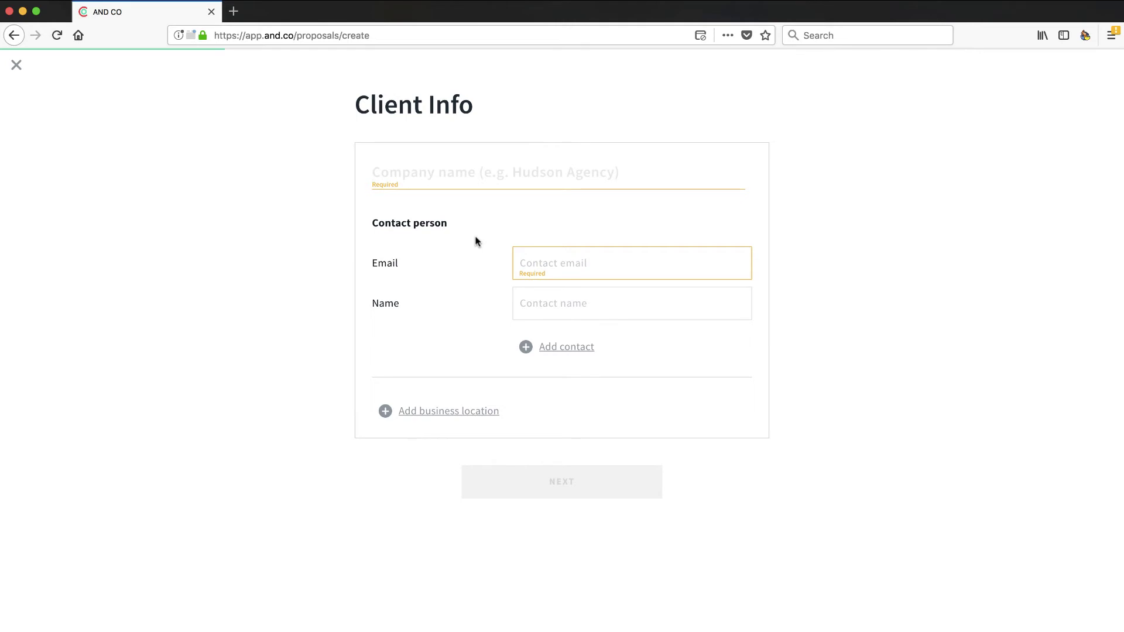
type("Ace")
type("me COrpora")
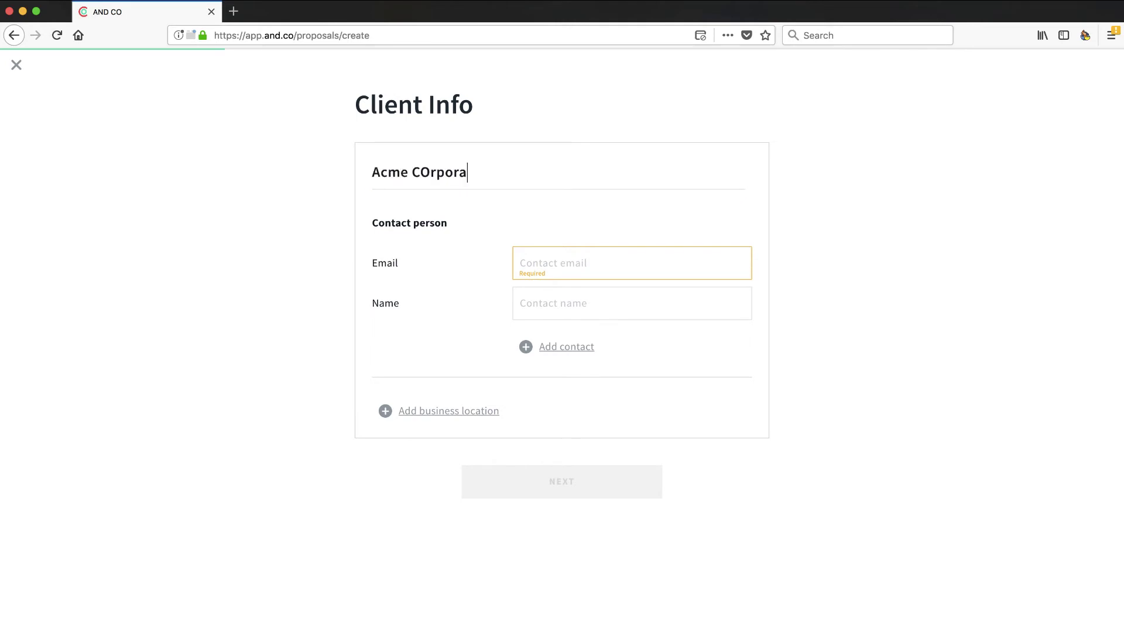
key("BackSpace")
key("BackSpace")
key("BackSpace")
key("BackSpace")
key("BackSpace")
key("BackSpace")
type("orpo")
key("BackSpace")
type("orta")
key("BackSpace")
key("BackSpace")
type("ation")
Step: Add the client contact's e-mail and name, then continue to Project Terms
left_click(551, 265)
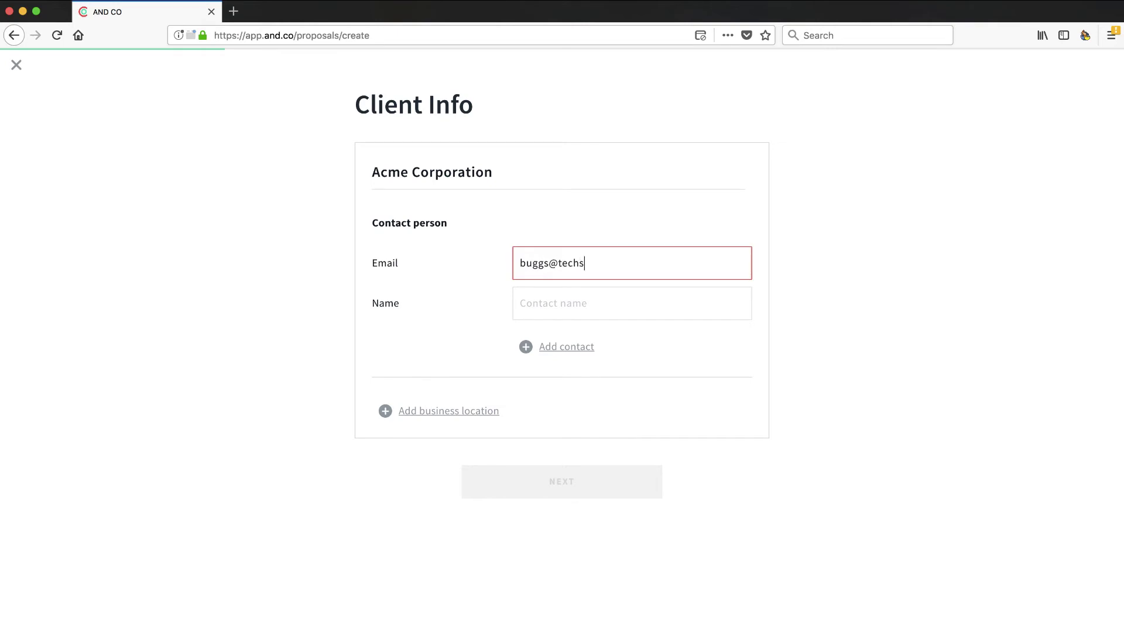
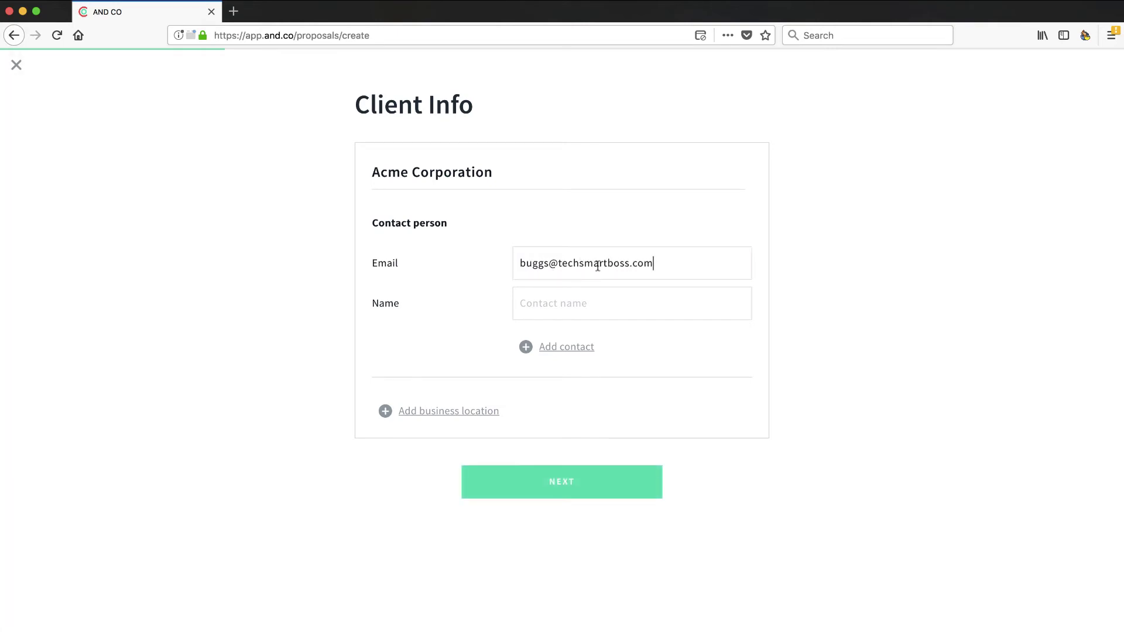
left_click(550, 303)
type("Bugs Bunny")
left_click(548, 479)
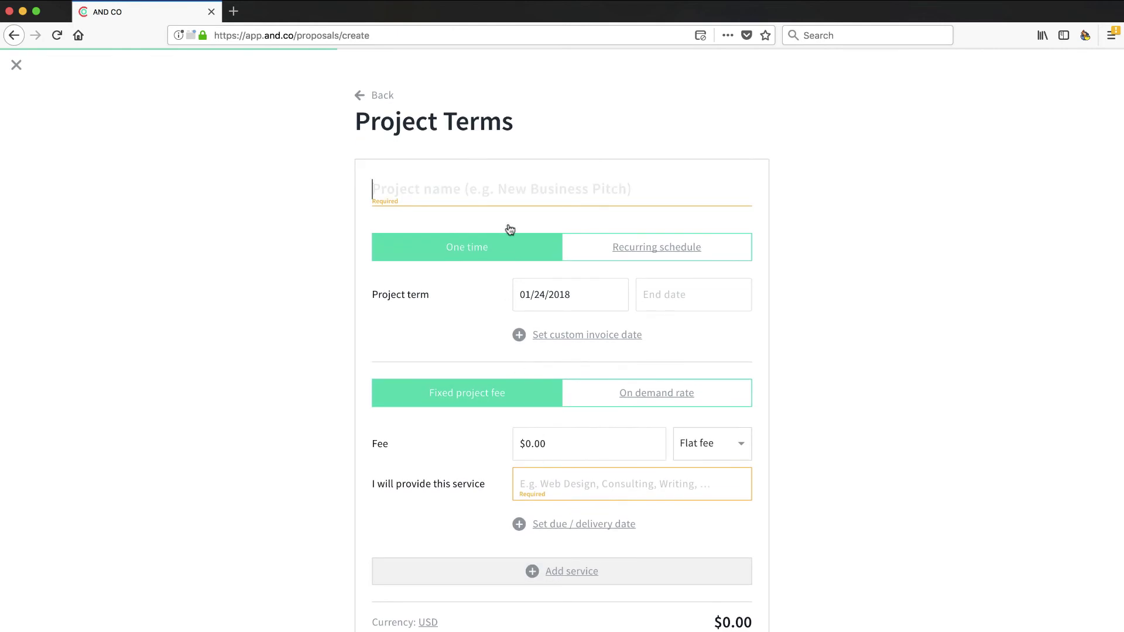
Step: Tick Require deposit in the Project Terms step
scroll(475, 211, "down", 3)
scroll(475, 328, "down", 1)
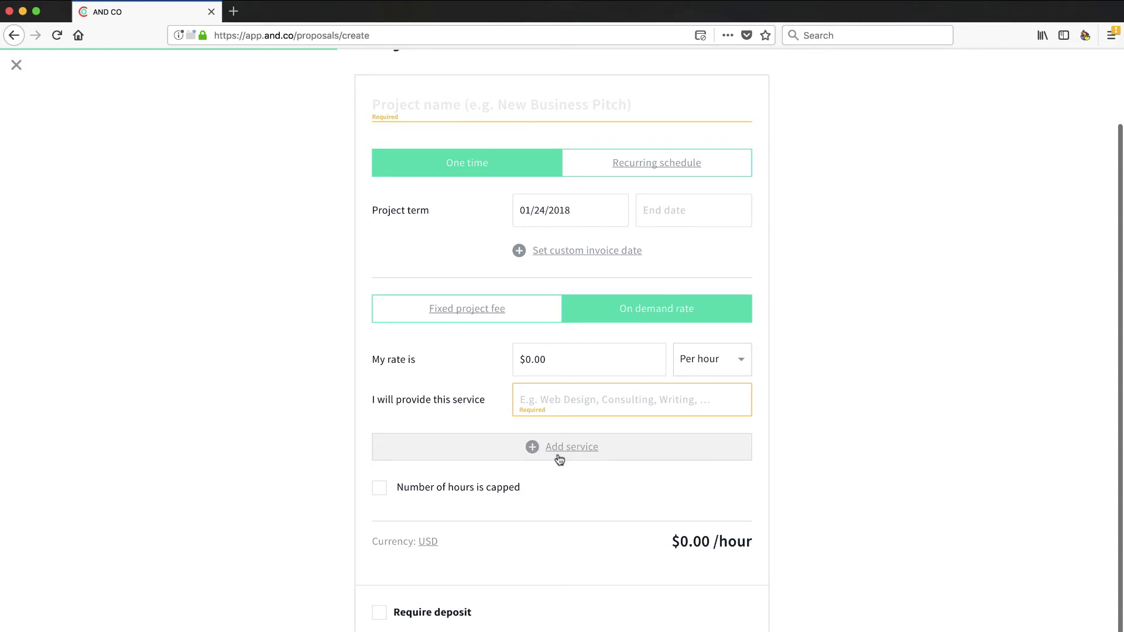
scroll(490, 497, "down", 1)
scroll(490, 498, "up", 3)
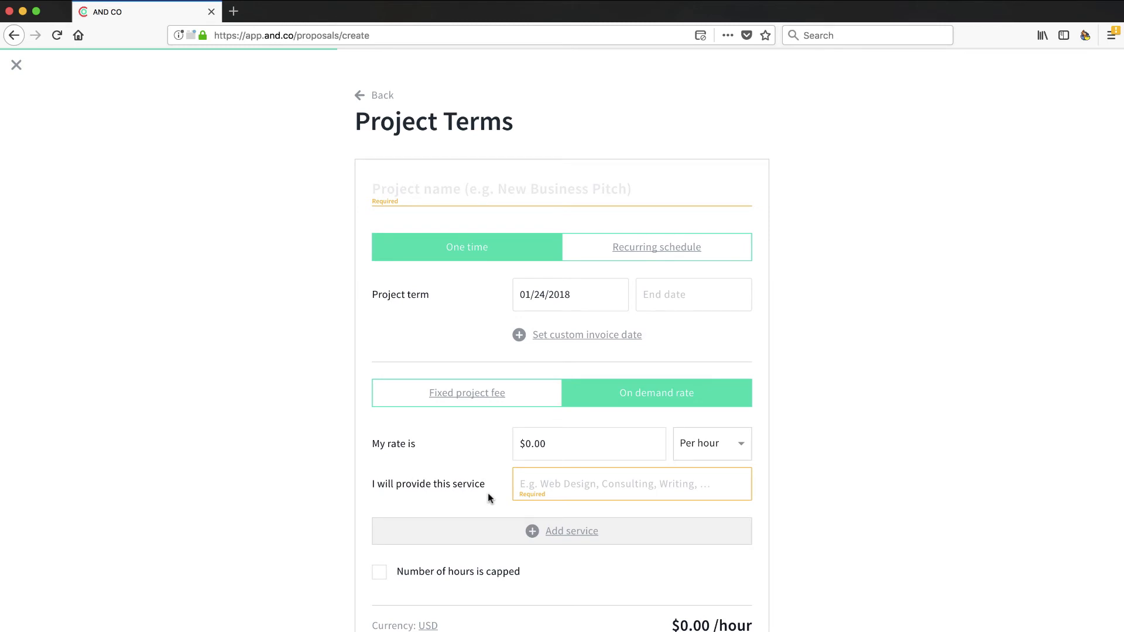
scroll(489, 495, "down", 2)
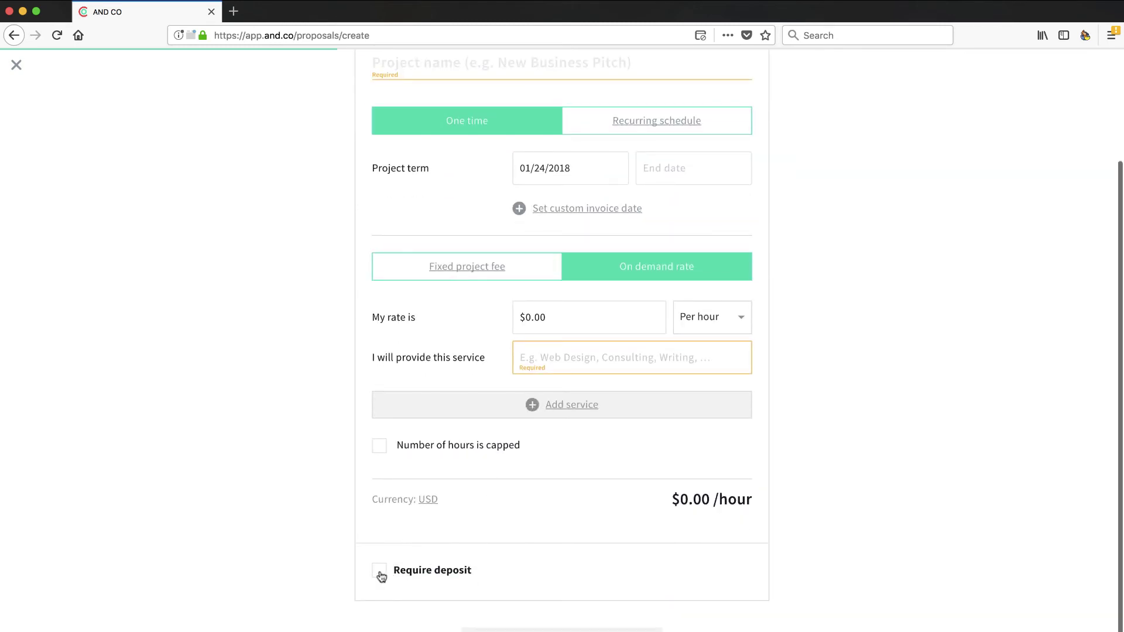
left_click(379, 573)
scroll(533, 608, "down", 1)
scroll(532, 610, "up", 3)
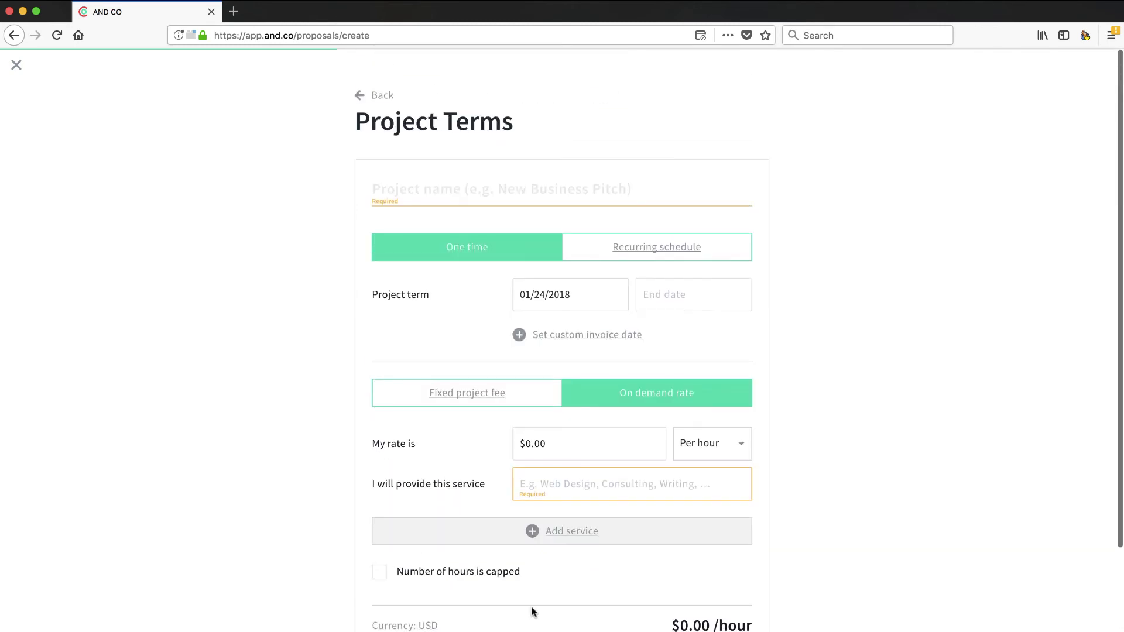
Step: Discard the draft Acme Corporation proposal and go to Projects
left_click(15, 66)
left_click(505, 402)
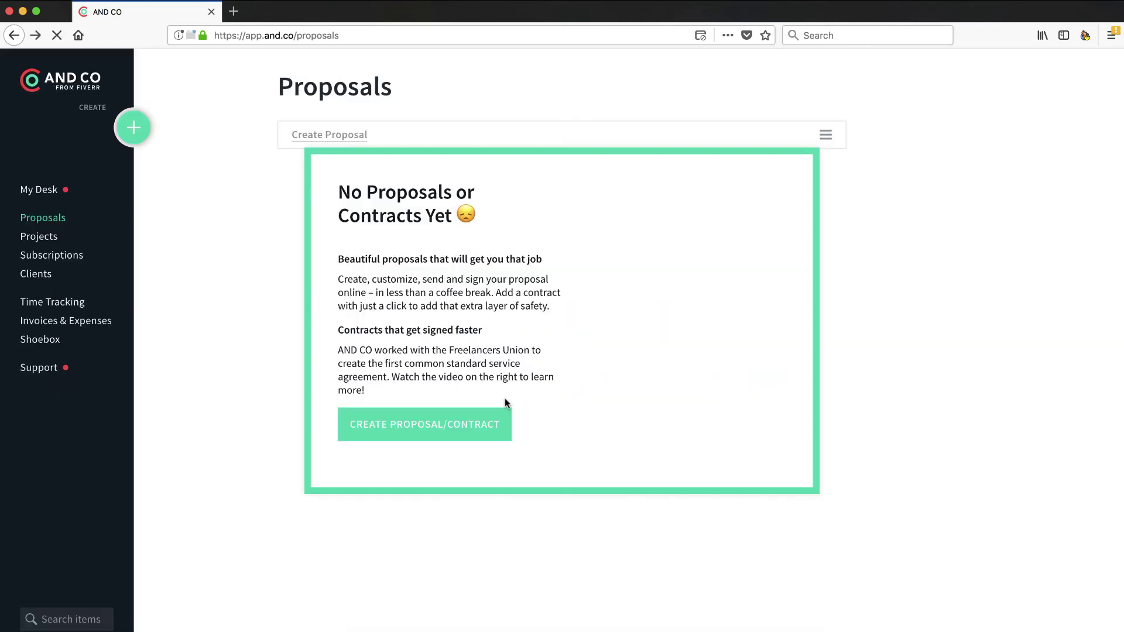
left_click(48, 240)
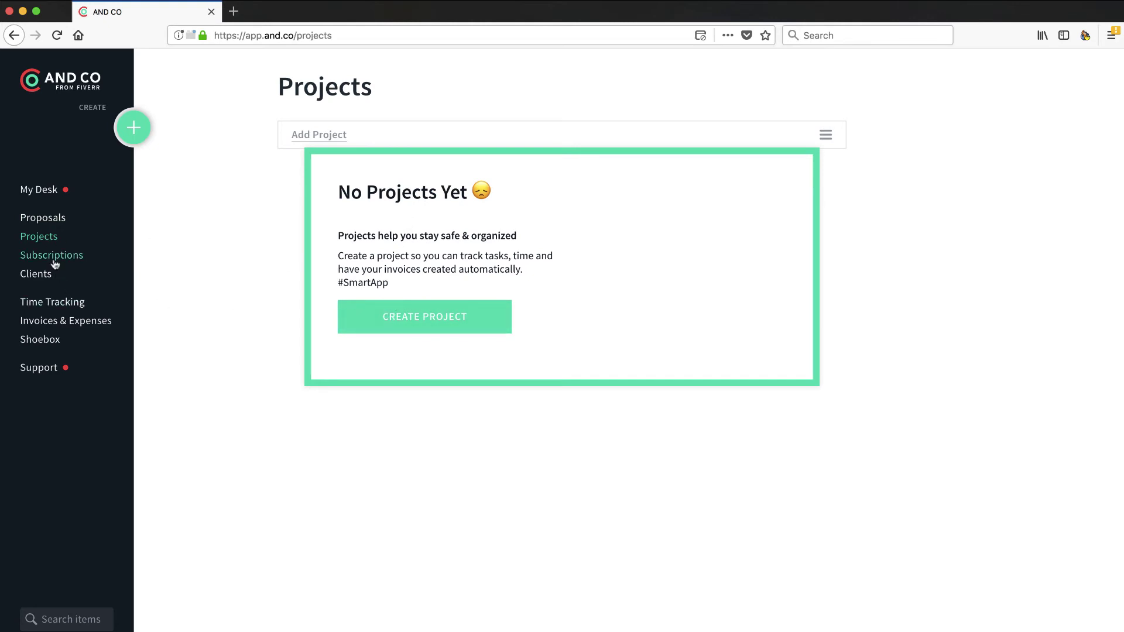
Step: View Subscriptions and Clients, close an unsaved new-client form, and reach Time Tracking
left_click(54, 261)
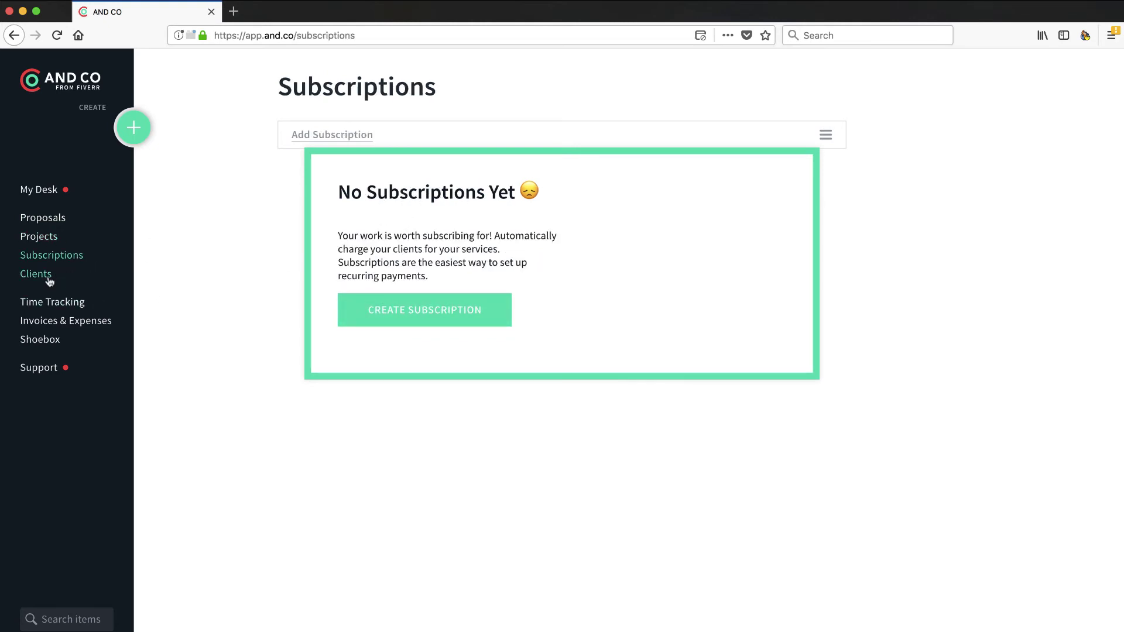
left_click(45, 279)
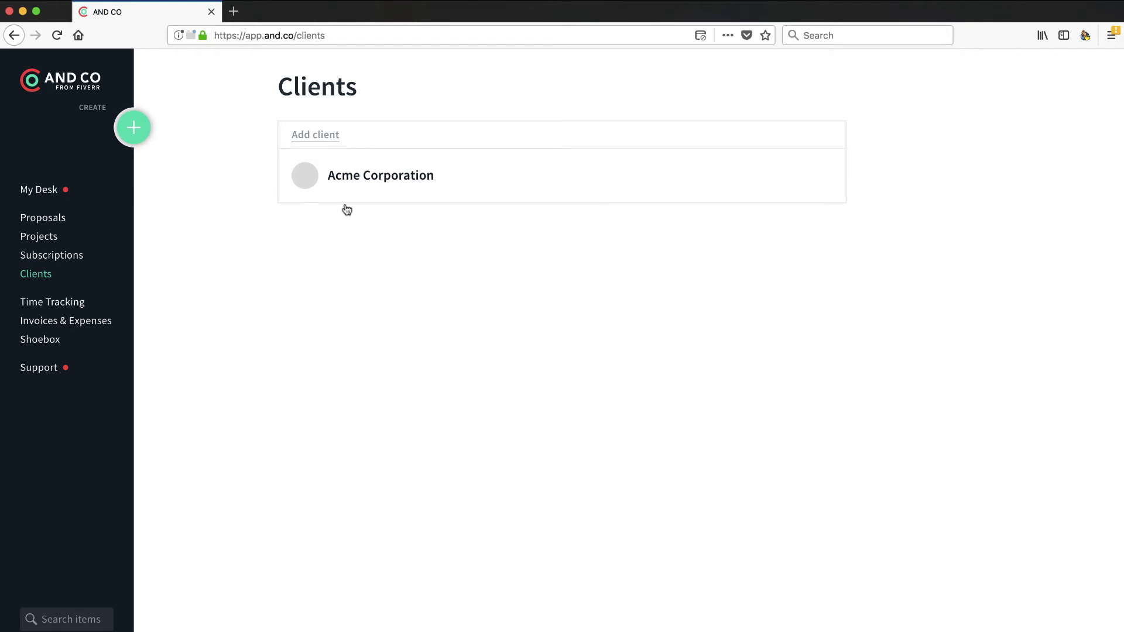
left_click(325, 139)
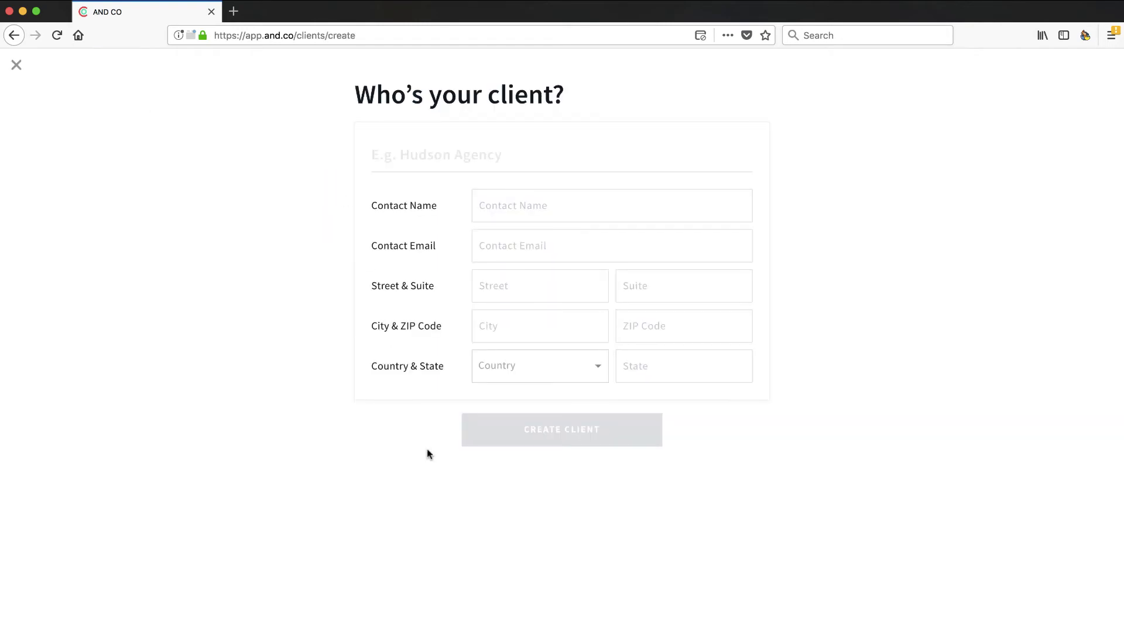
left_click(17, 65)
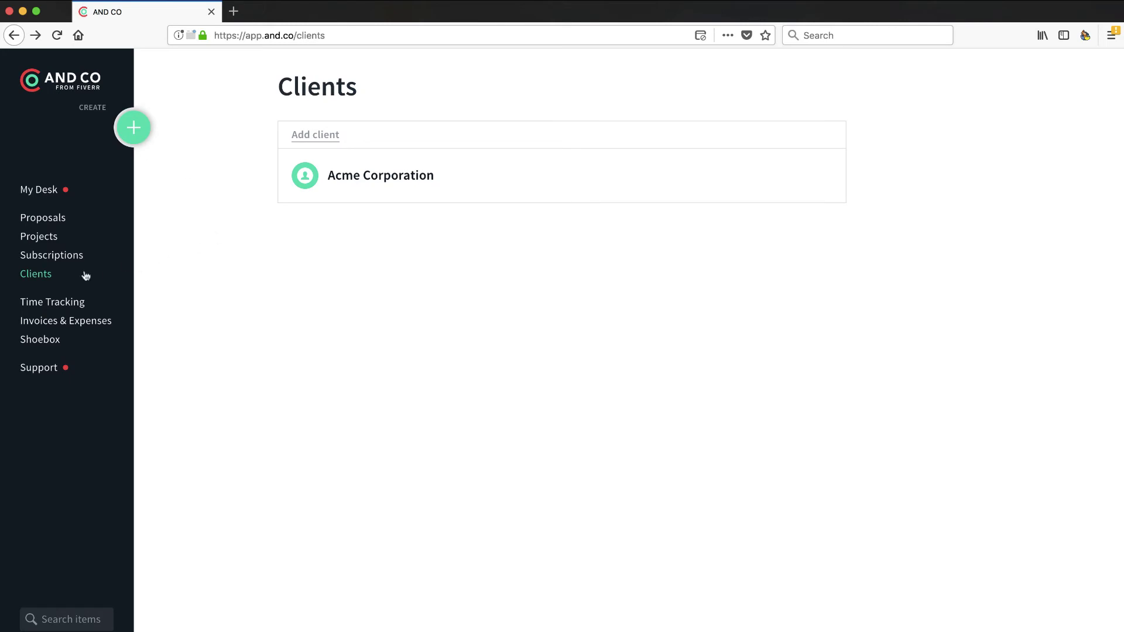
left_click(70, 304)
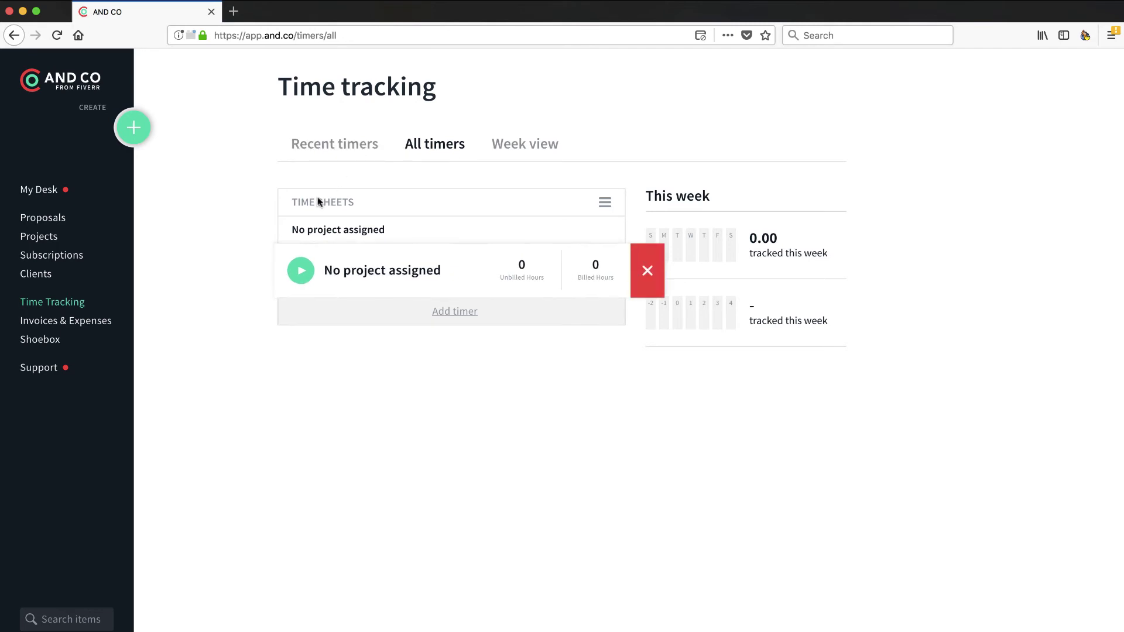
Step: View the Recent timers, Week and All timers tabs, then go to Invoices & Expenses
left_click(350, 151)
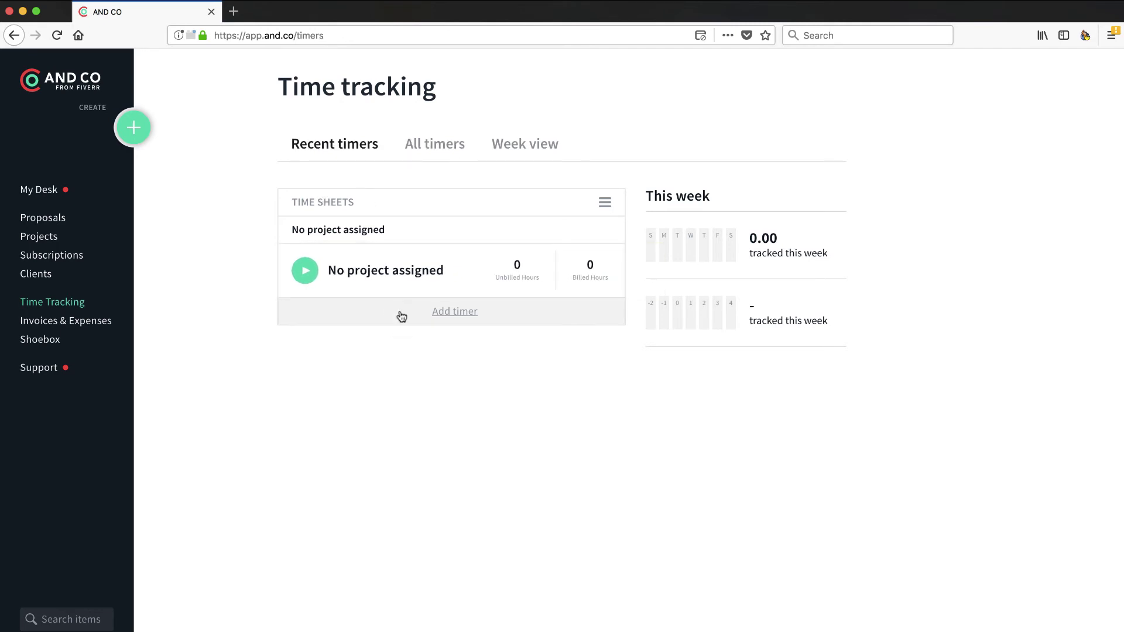
left_click(512, 148)
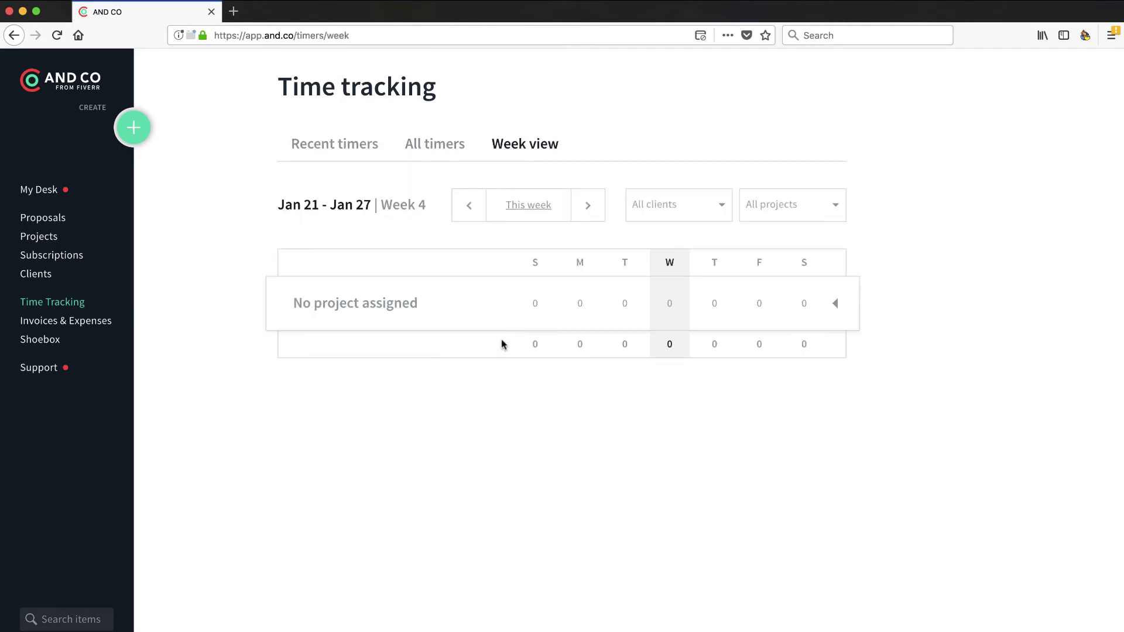
left_click(443, 147)
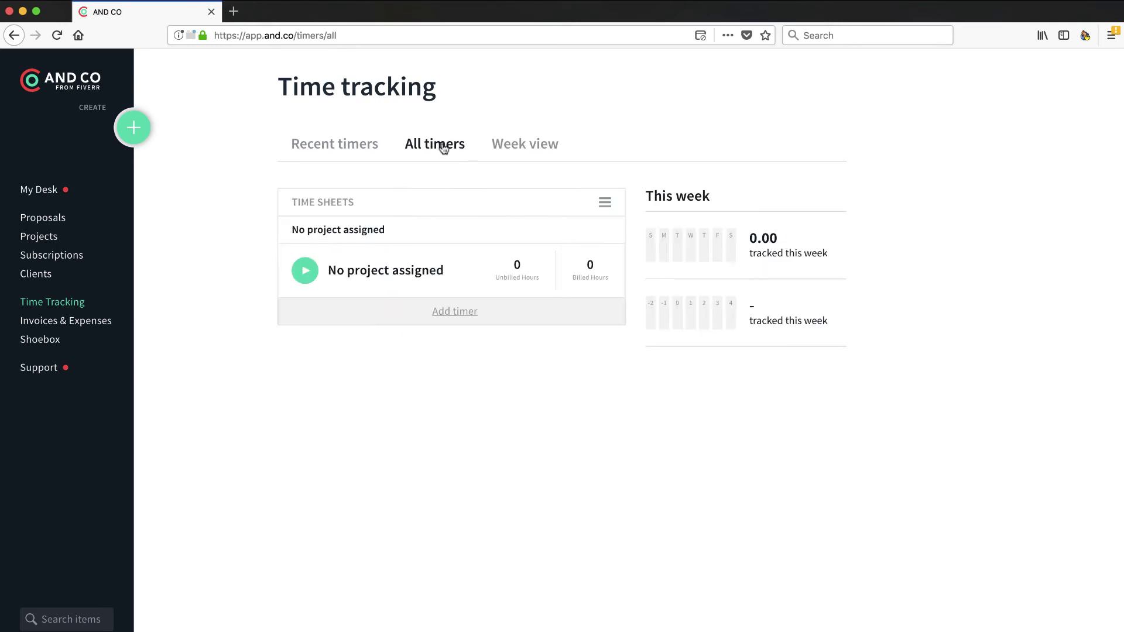
left_click(106, 322)
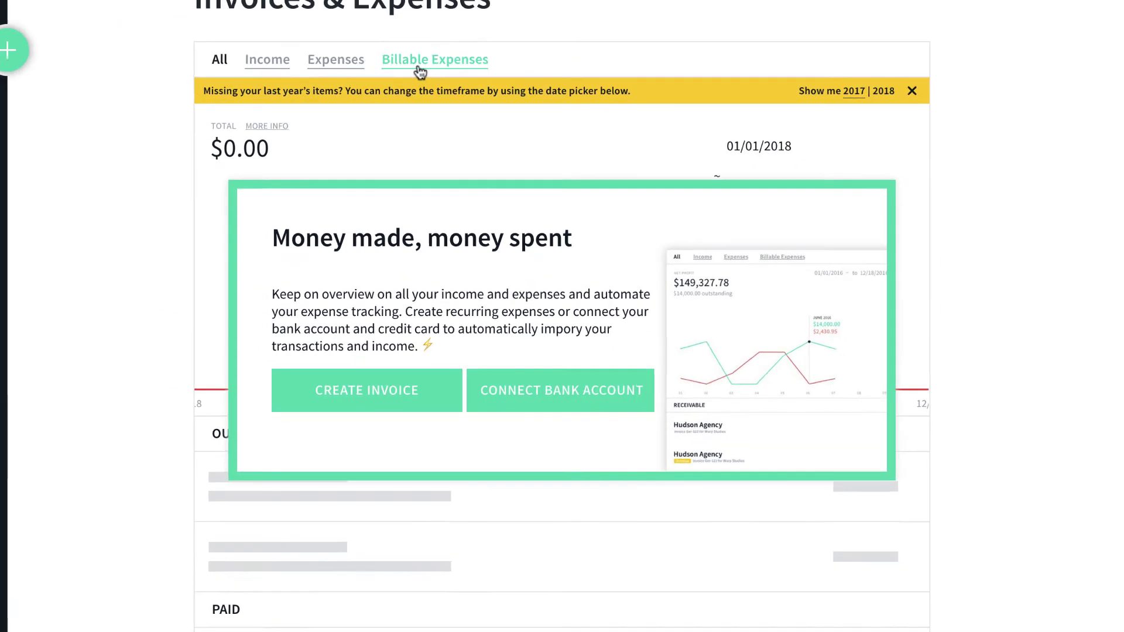
Step: View the Billable Expenses, Expenses and Income tabs, then the Shoebox and Support chat
left_click(462, 135)
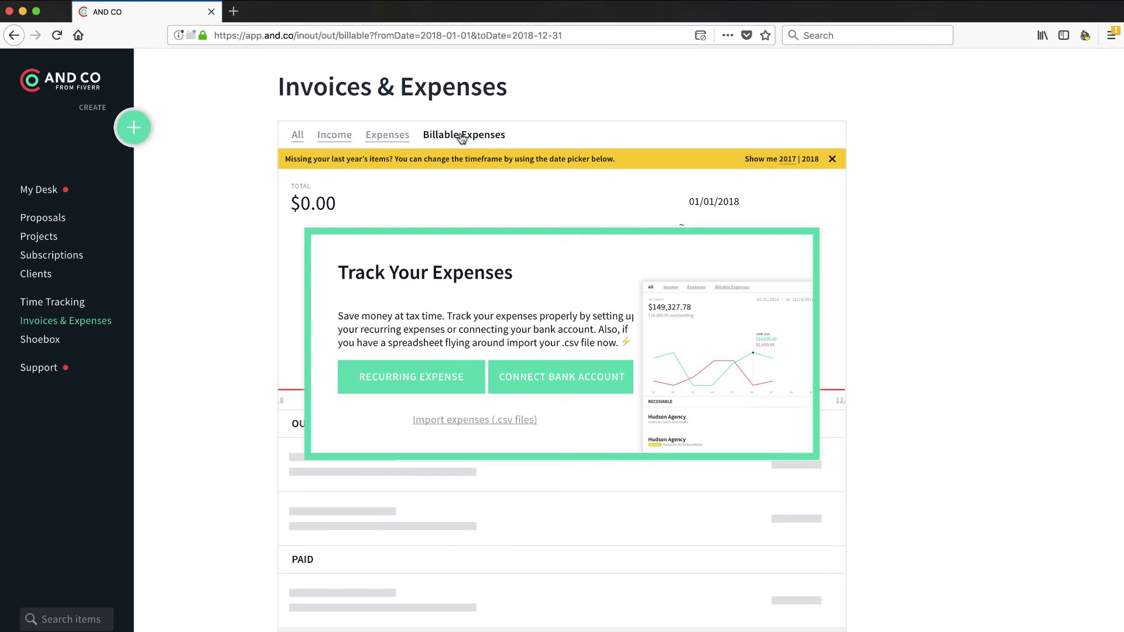
left_click(387, 135)
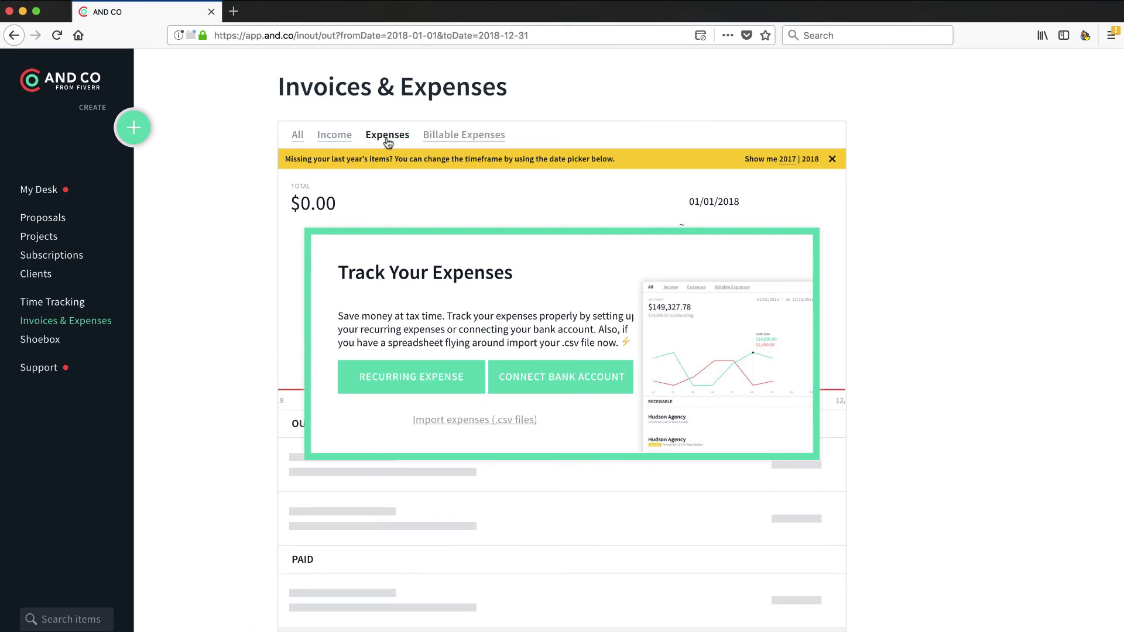
left_click(336, 139)
left_click(41, 340)
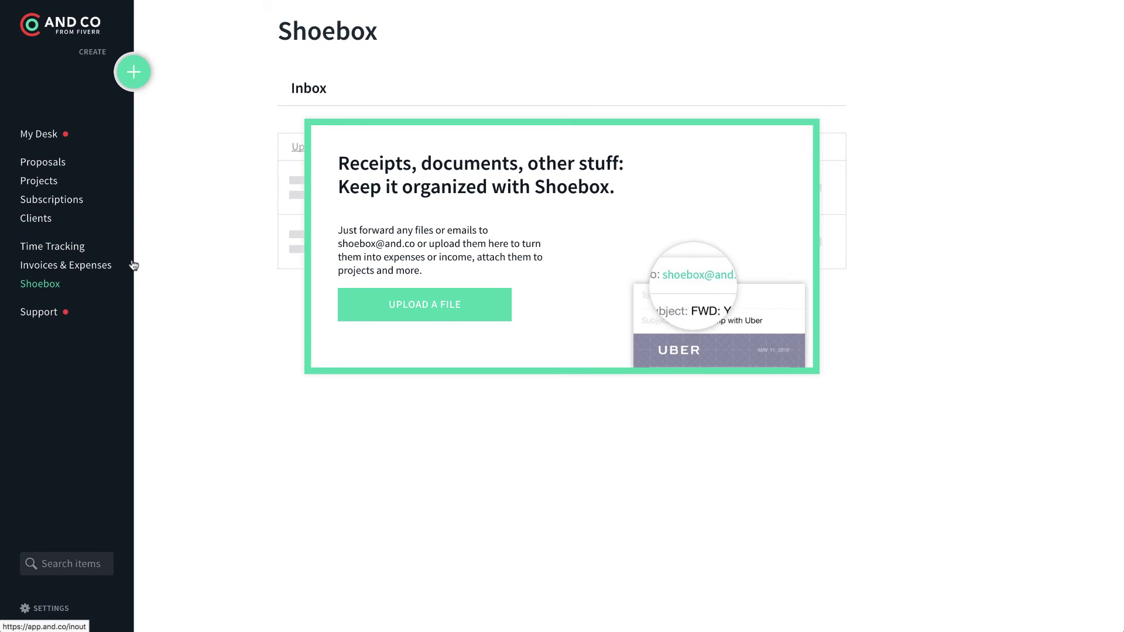
left_click(48, 317)
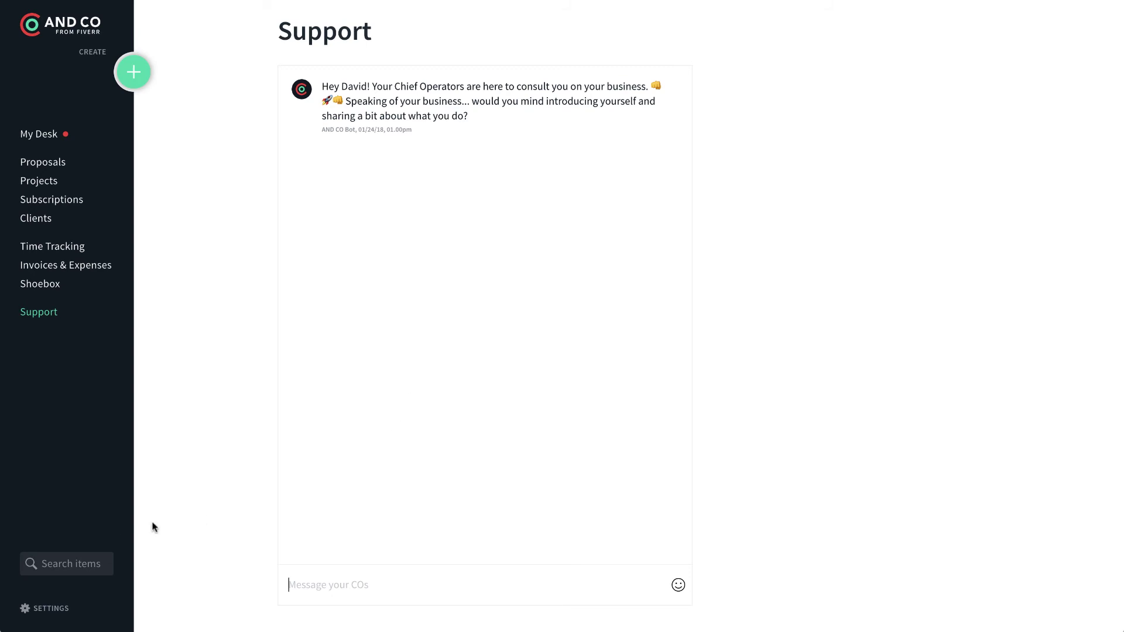
Step: In Settings, review Manage Online Payments with its PayPal and Stripe alternatives and processing fees
left_click(49, 611)
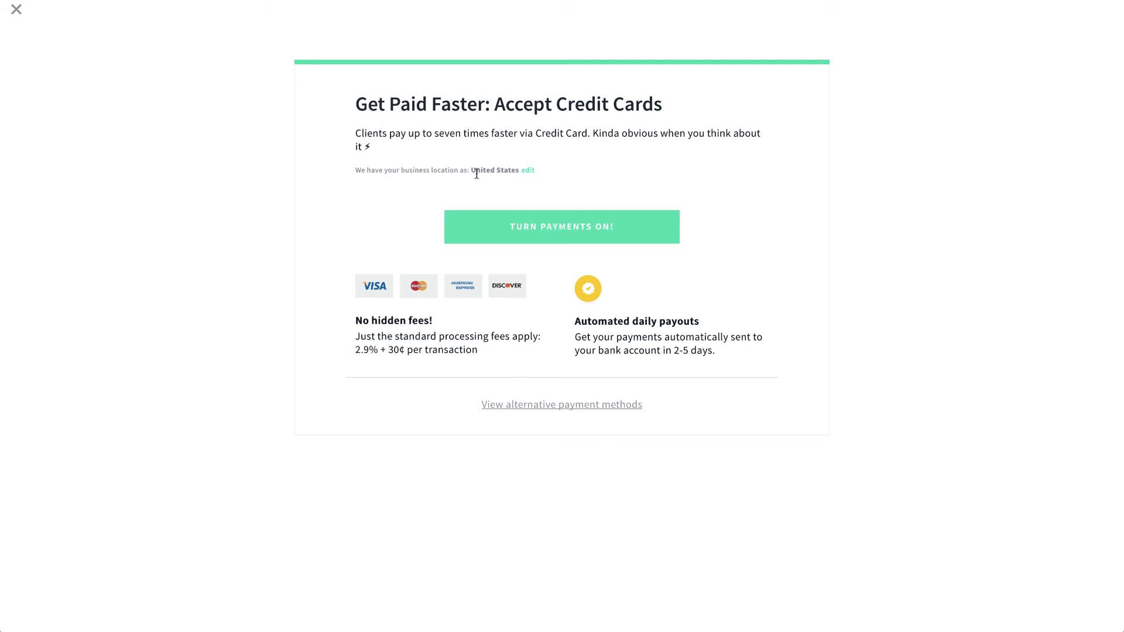
left_click(548, 404)
scroll(492, 478, "down", 1)
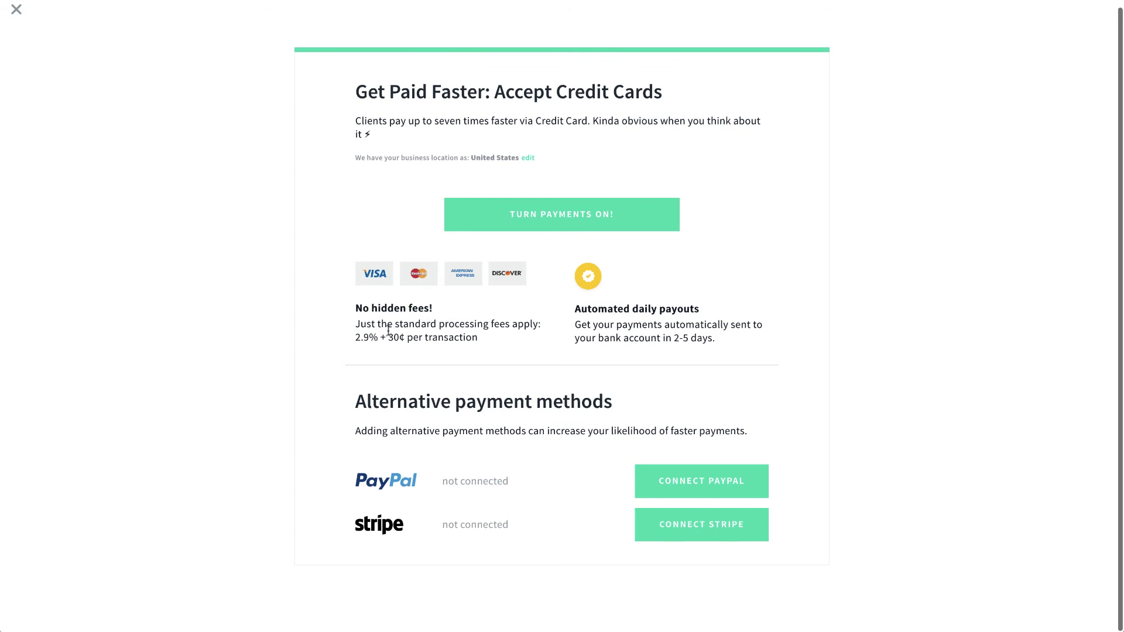
left_click_drag(359, 337, 394, 332)
left_click(14, 11)
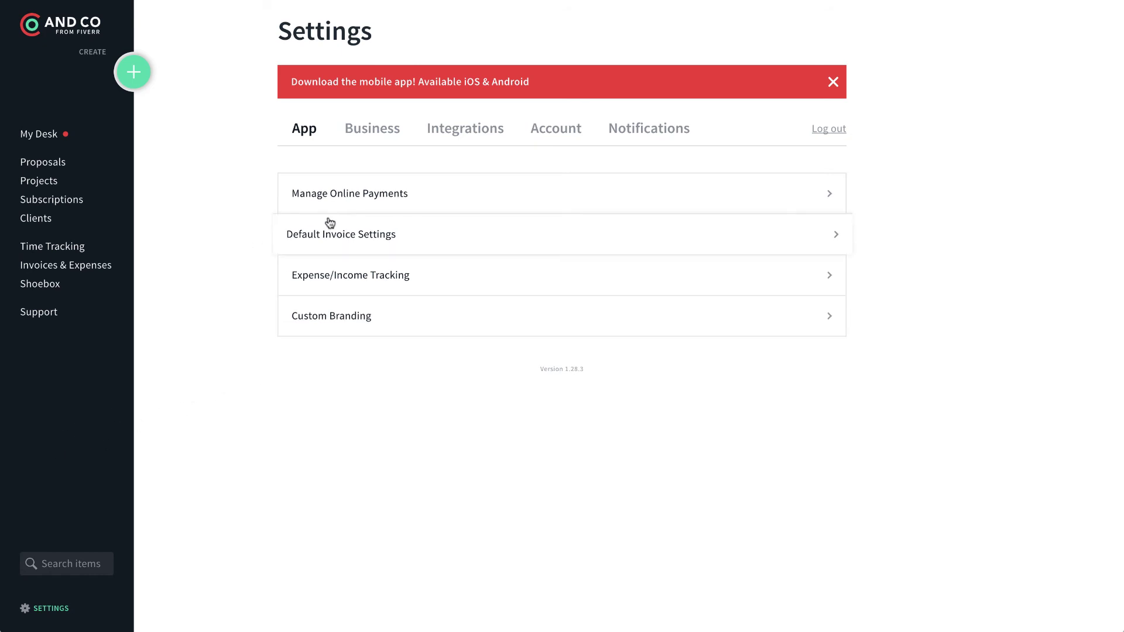
Step: Look over the Default Invoice Settings page and return to the settings list
left_click(381, 239)
scroll(391, 398, "down", 3)
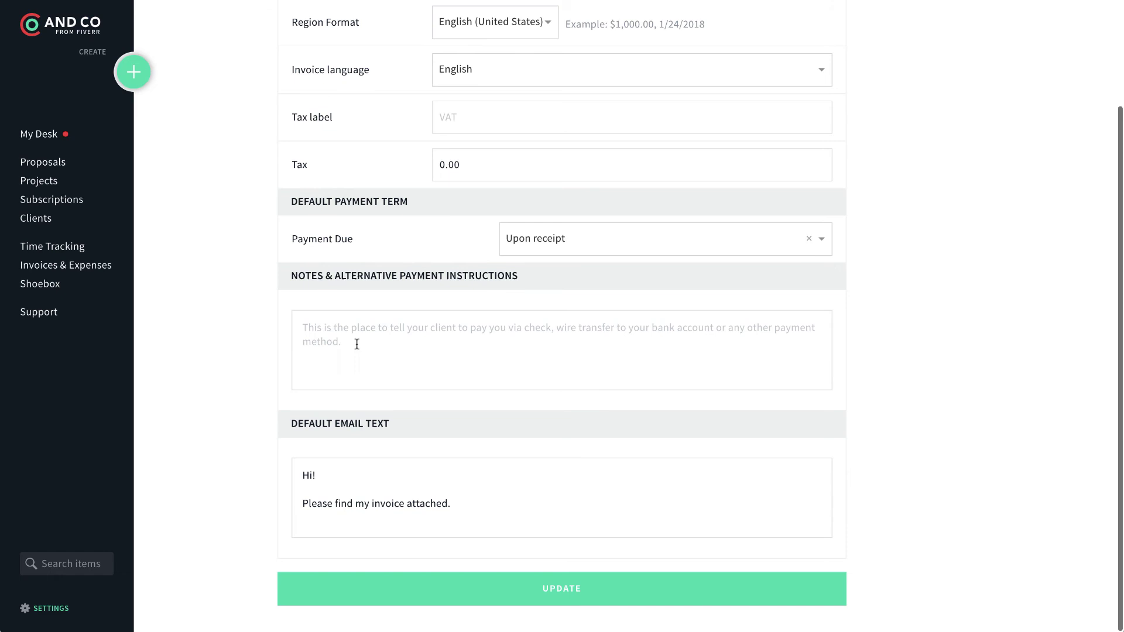
scroll(386, 339, "up", 3)
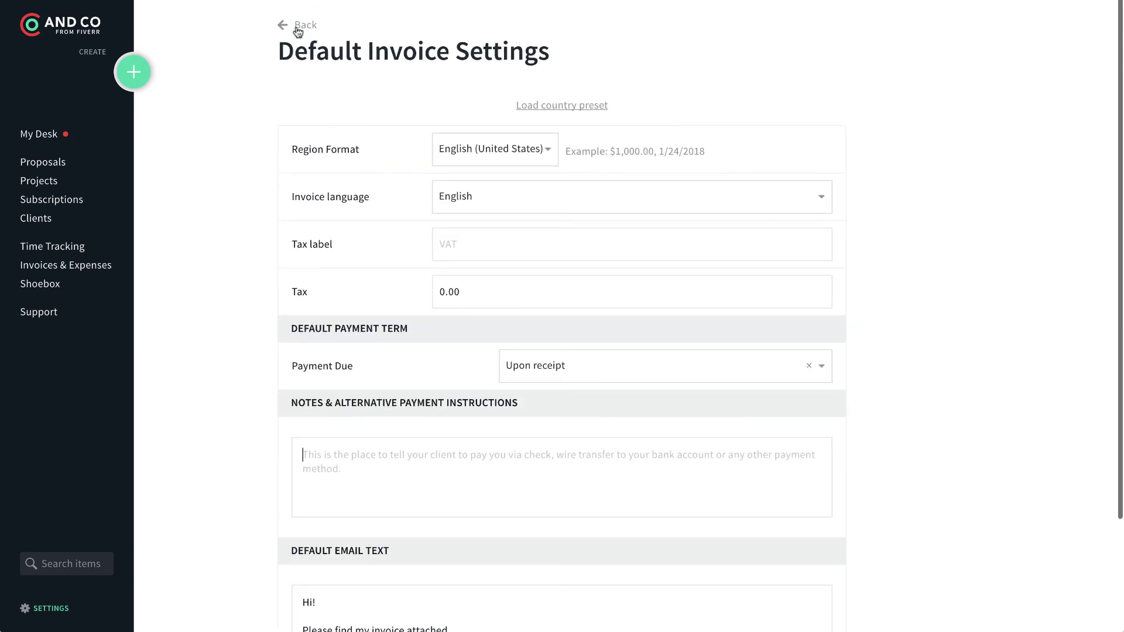
left_click(298, 27)
Step: Check Expense/Income Tracking, then switch Remove AND CO branding ON in Custom Branding
left_click(376, 279)
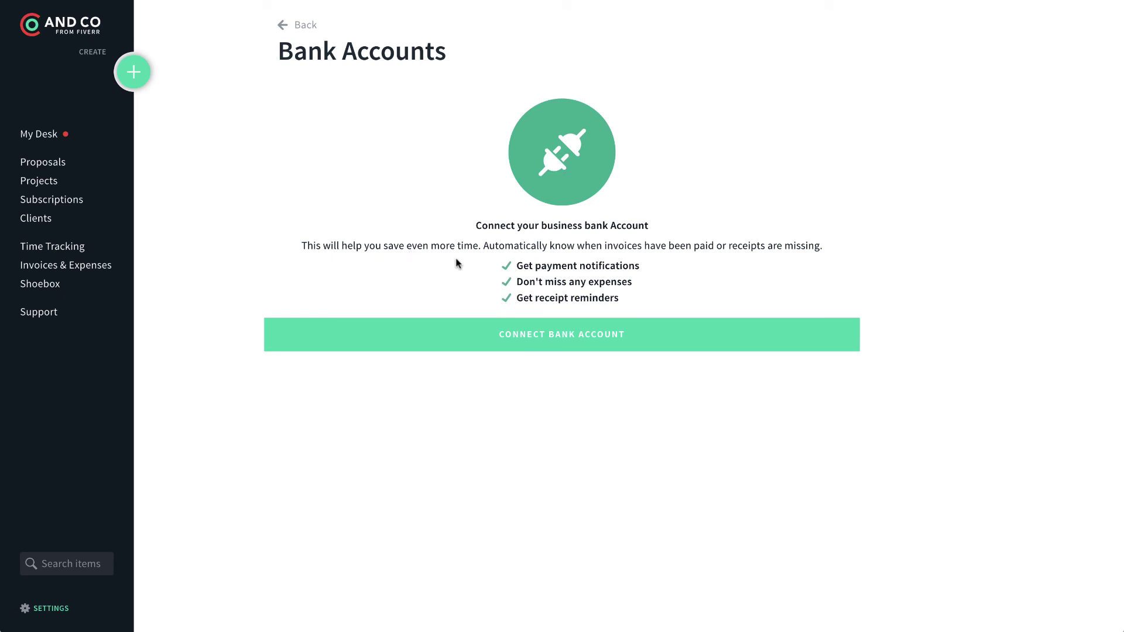
left_click(284, 25)
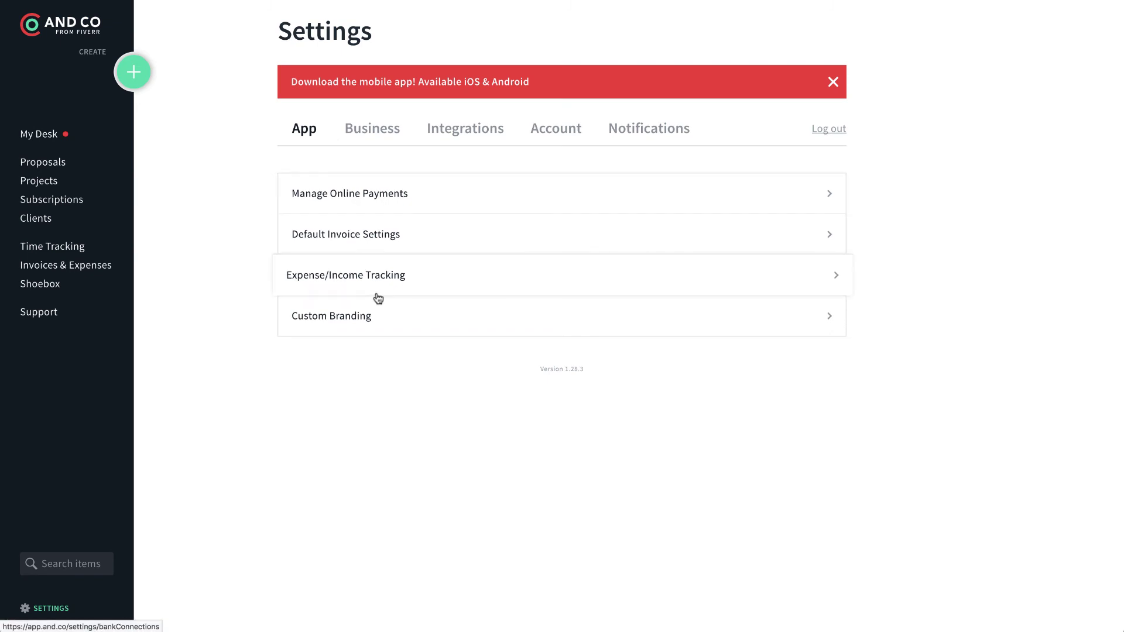
left_click(368, 318)
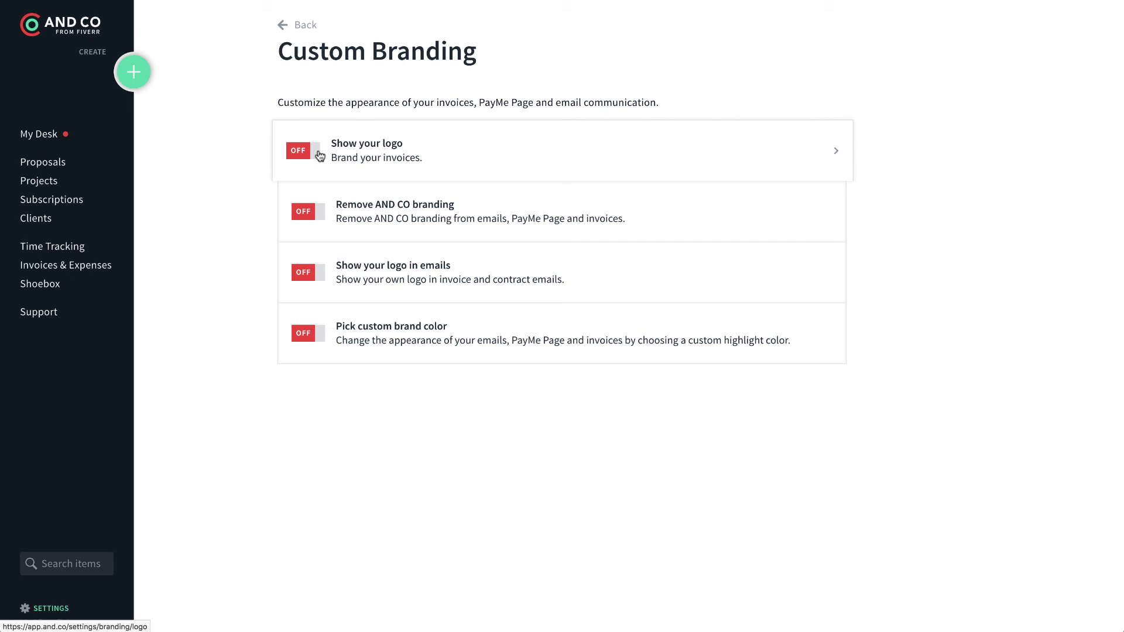
left_click(323, 219)
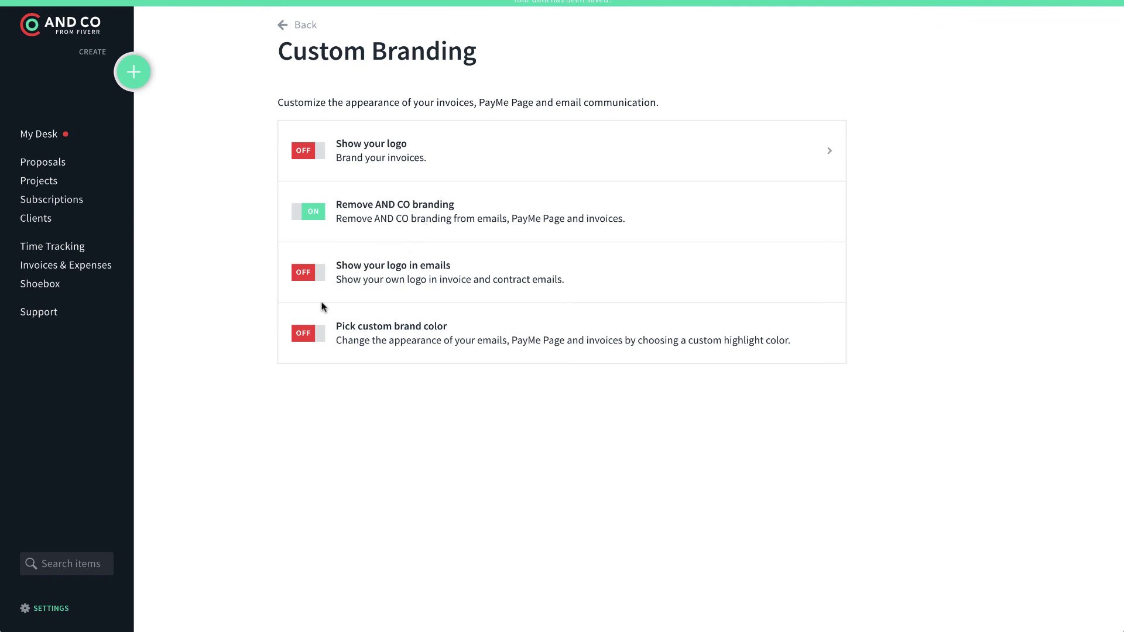
Step: View the Business, Integrations, Account and Notifications settings tabs and dismiss the mobile-app banner
left_click(289, 27)
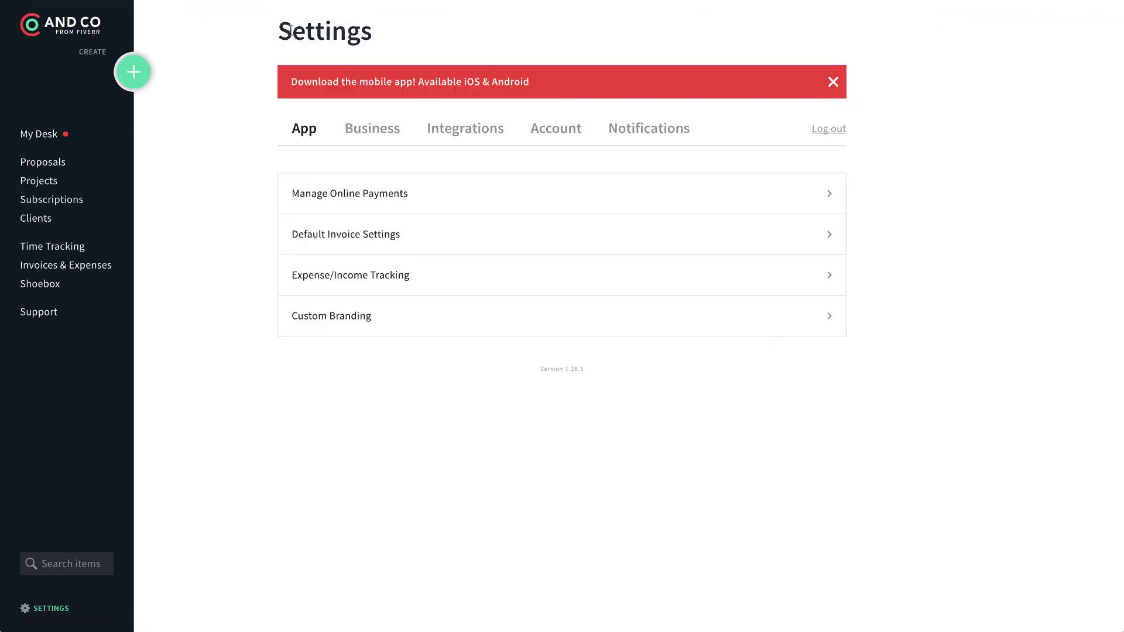
left_click(389, 131)
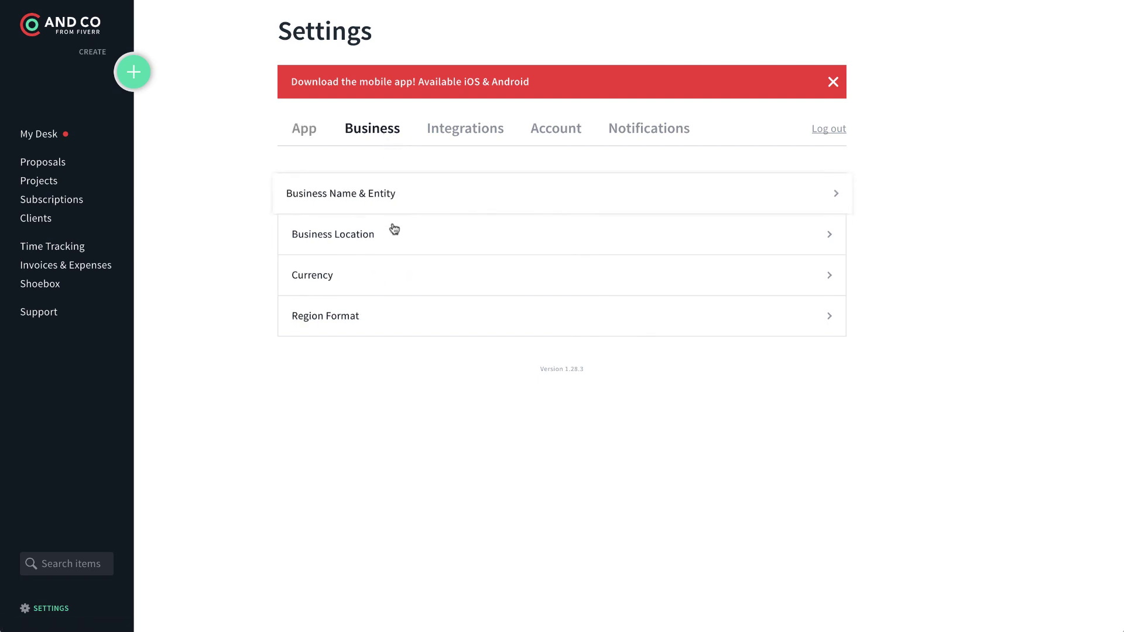
left_click(453, 138)
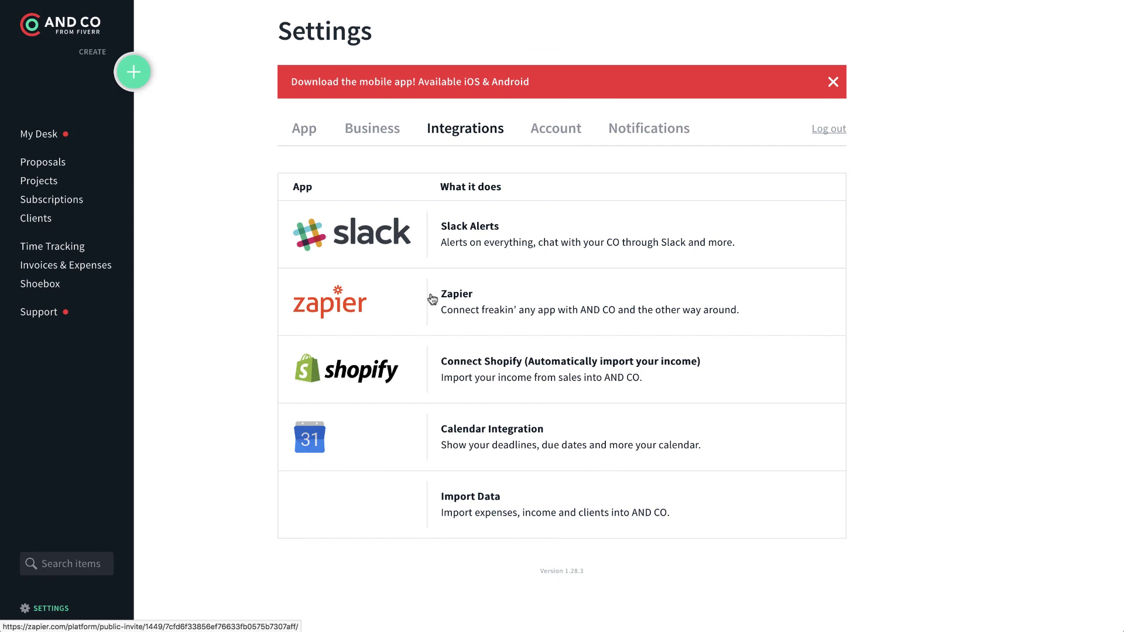
left_click(556, 133)
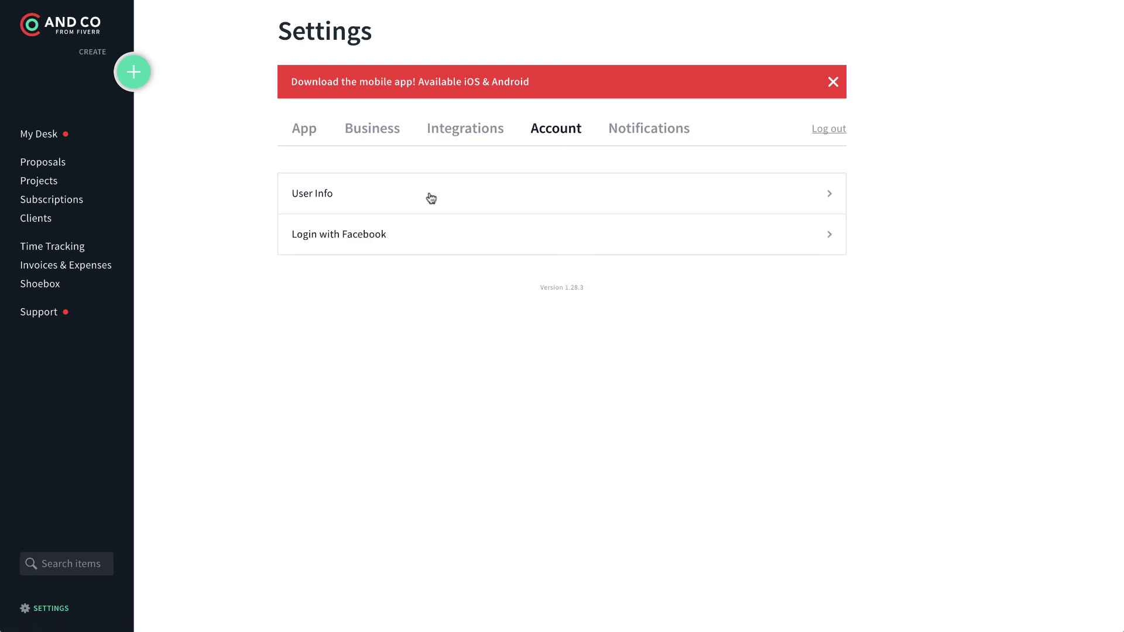
left_click(643, 133)
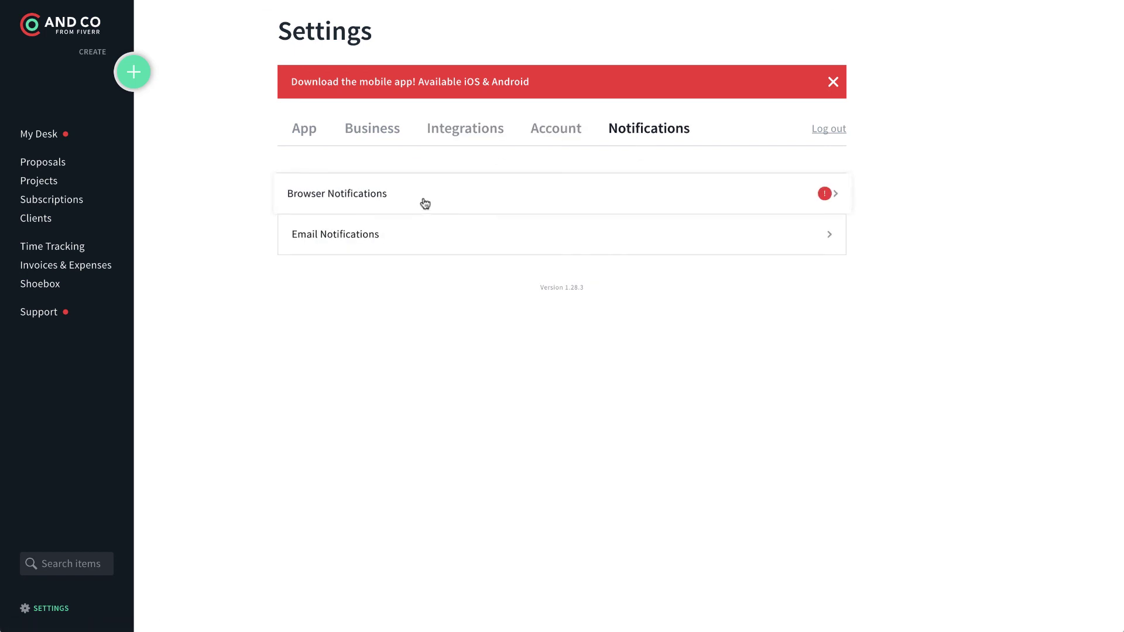
left_click(834, 83)
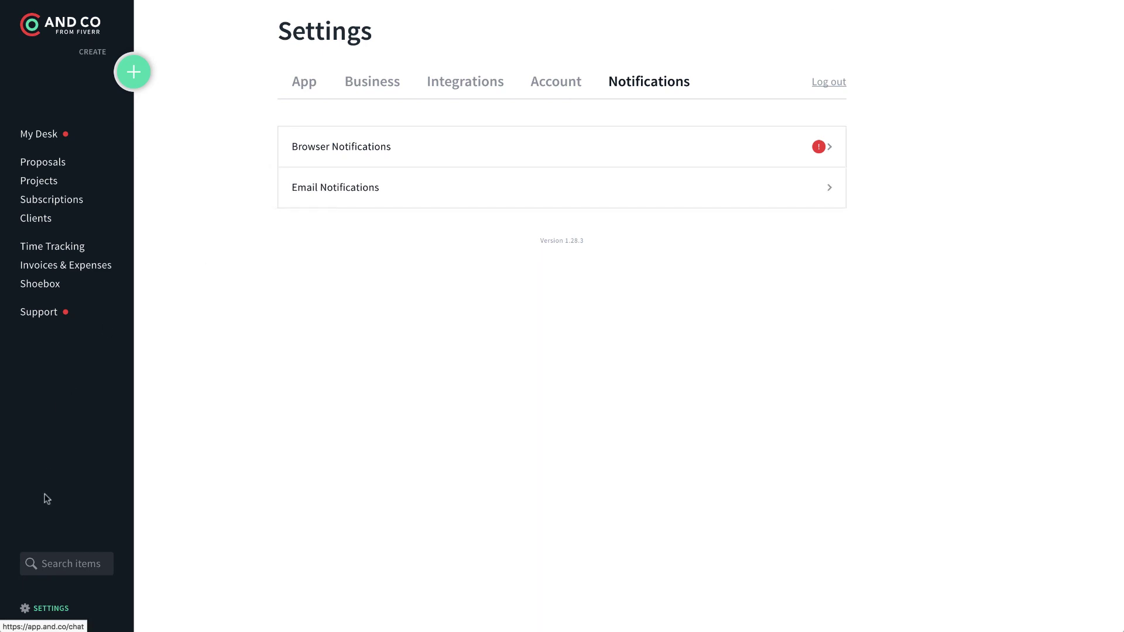
Step: Go back to the My Desk dashboard with its getting-started tasks
left_click(50, 137)
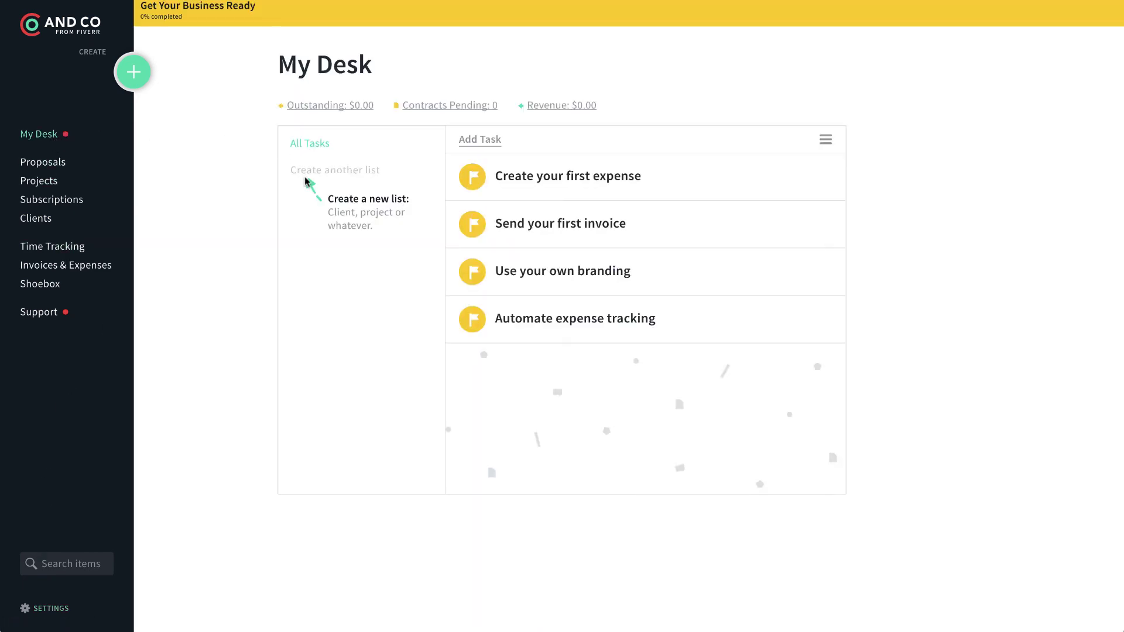